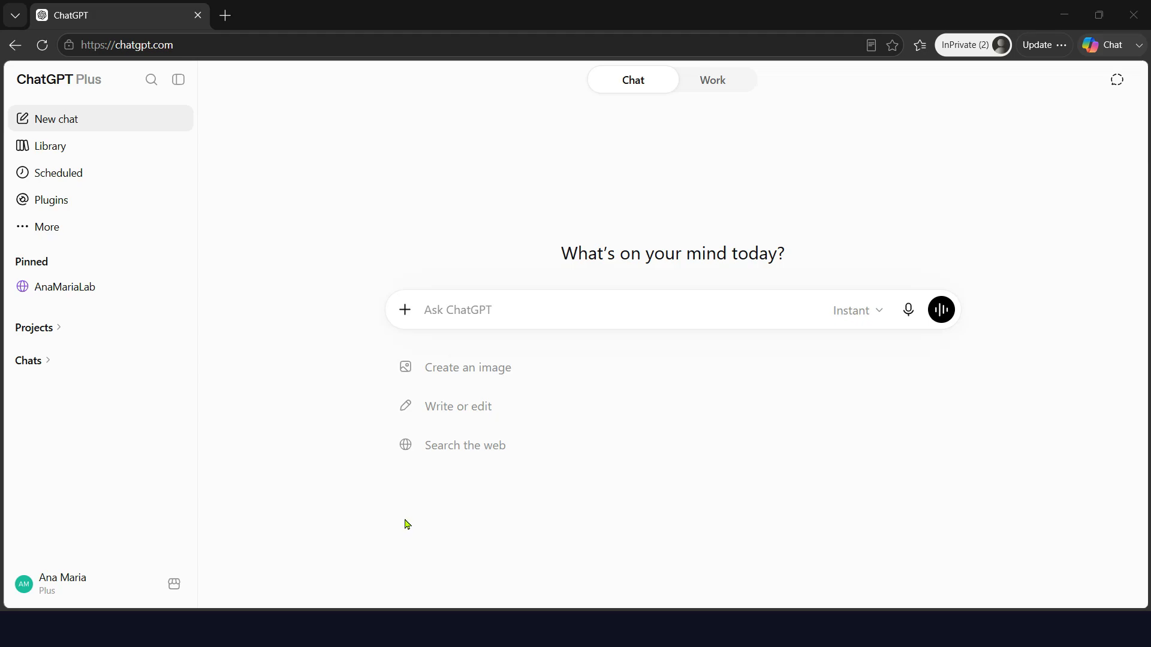
- Send a prompt asking for help creating useful ChatGPT Memories, one question at a time, about role, work, long-term responsibilities and interests
click(451, 311)
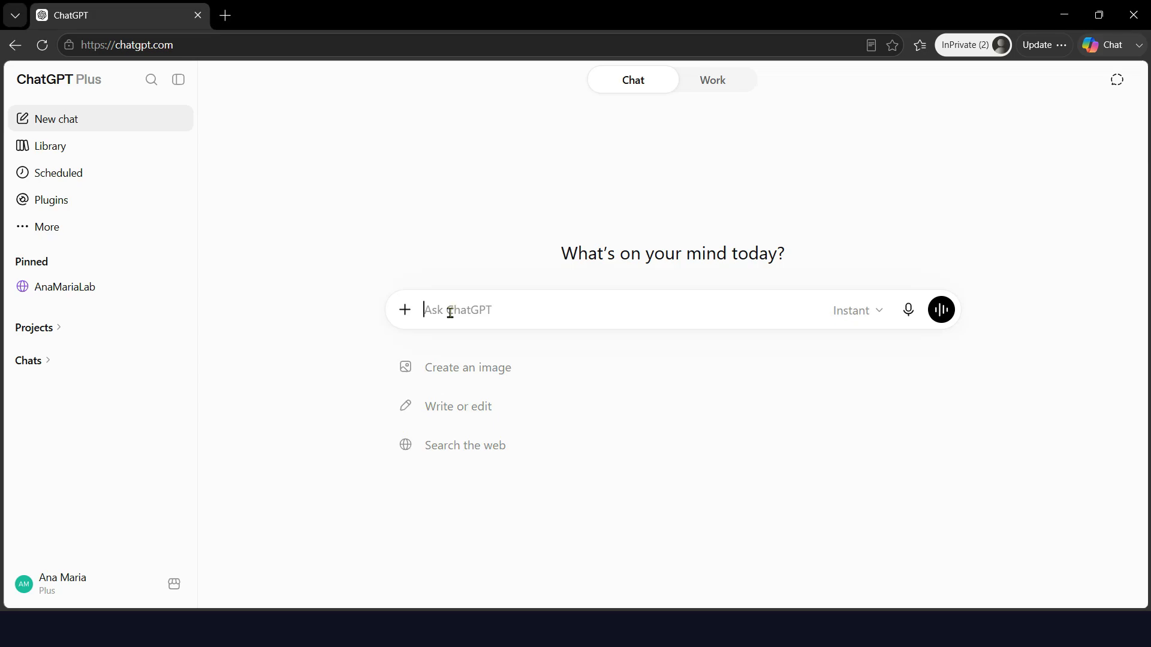
key(ctrl+v)
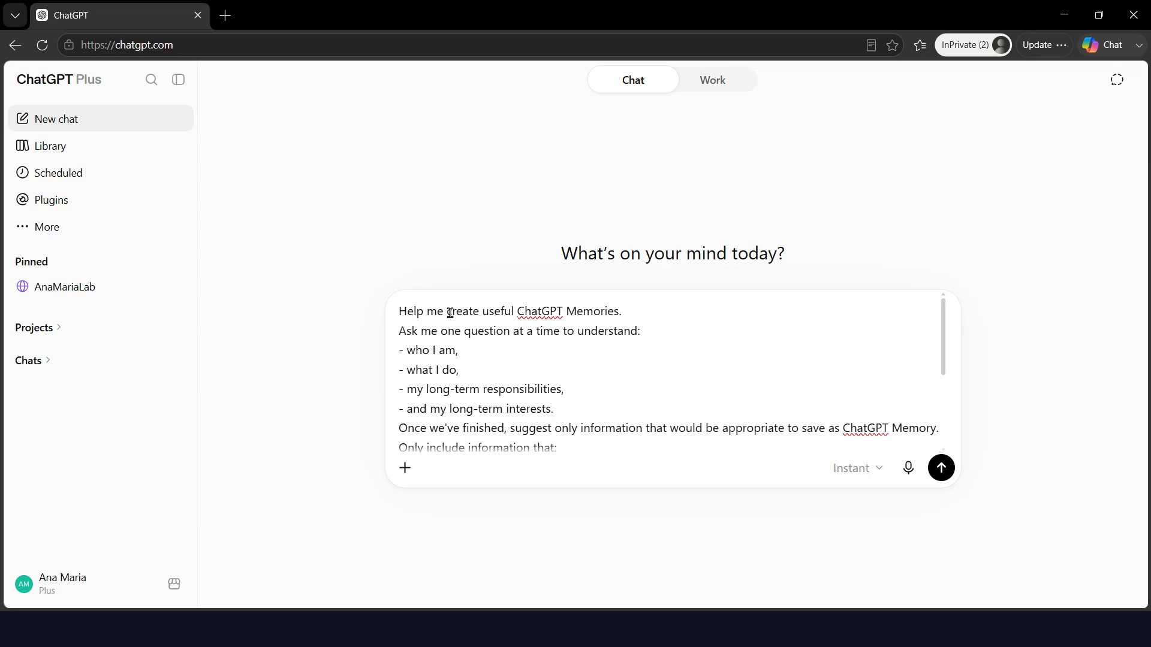
click(941, 467)
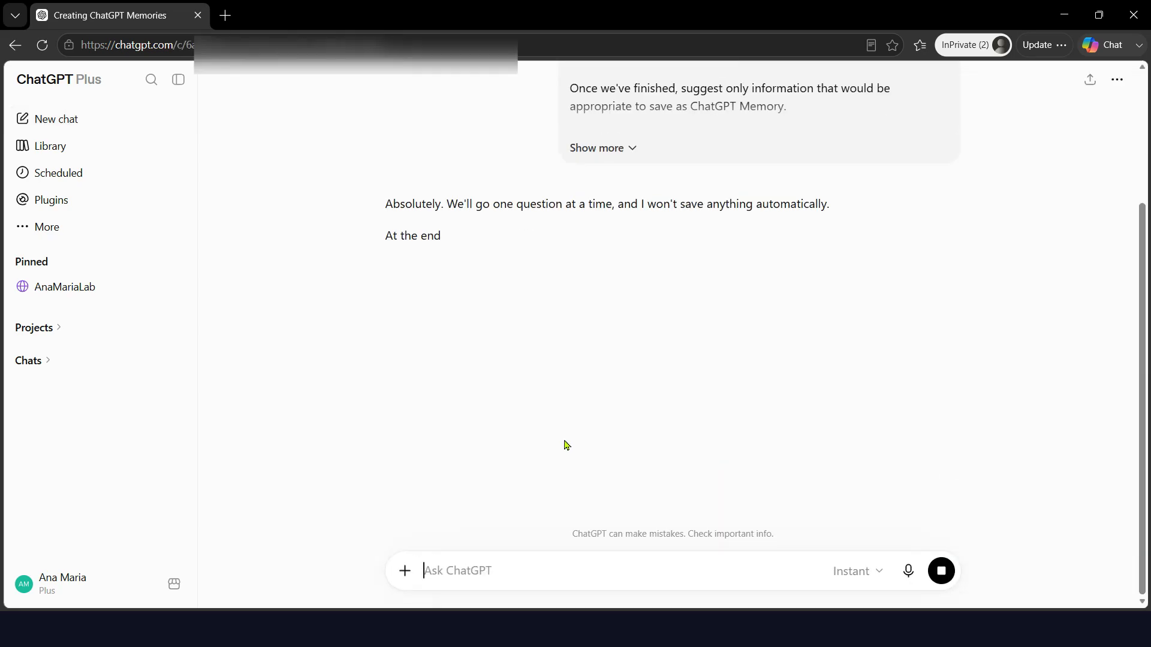
- Answer the role question with "I'm a Marketing Manager at a retail company that sells home and lifestyle products" and the scope question with "Only professional context please"
text(I'm a Marketing Manager at a retail company that sells home and lifestyle products)
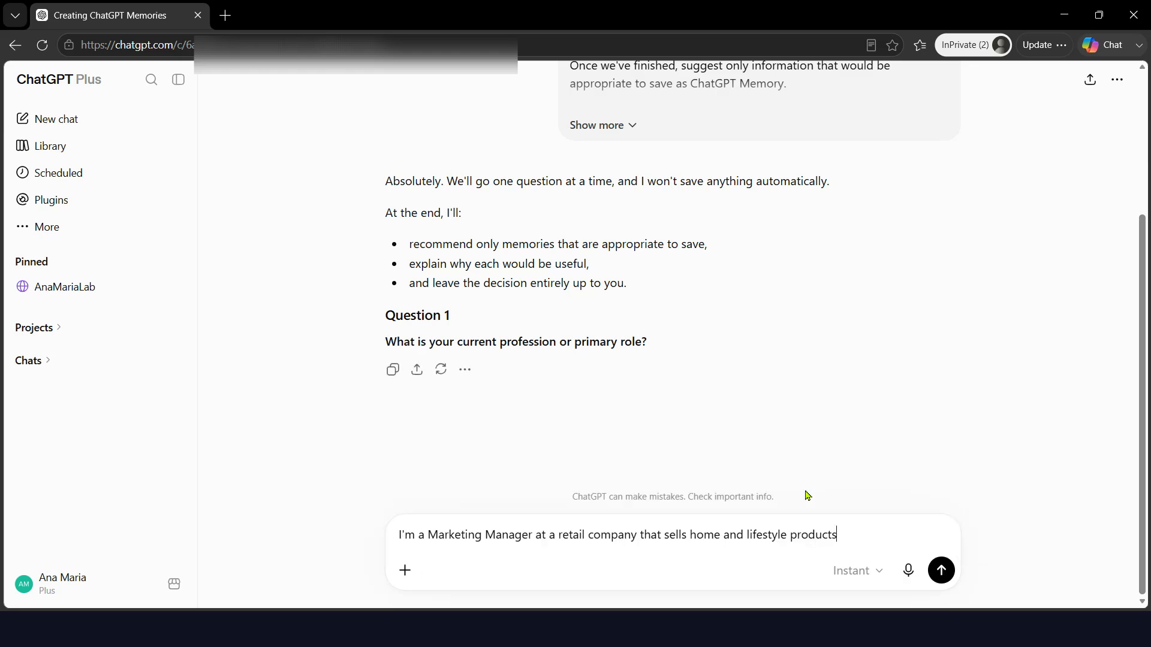
click(941, 570)
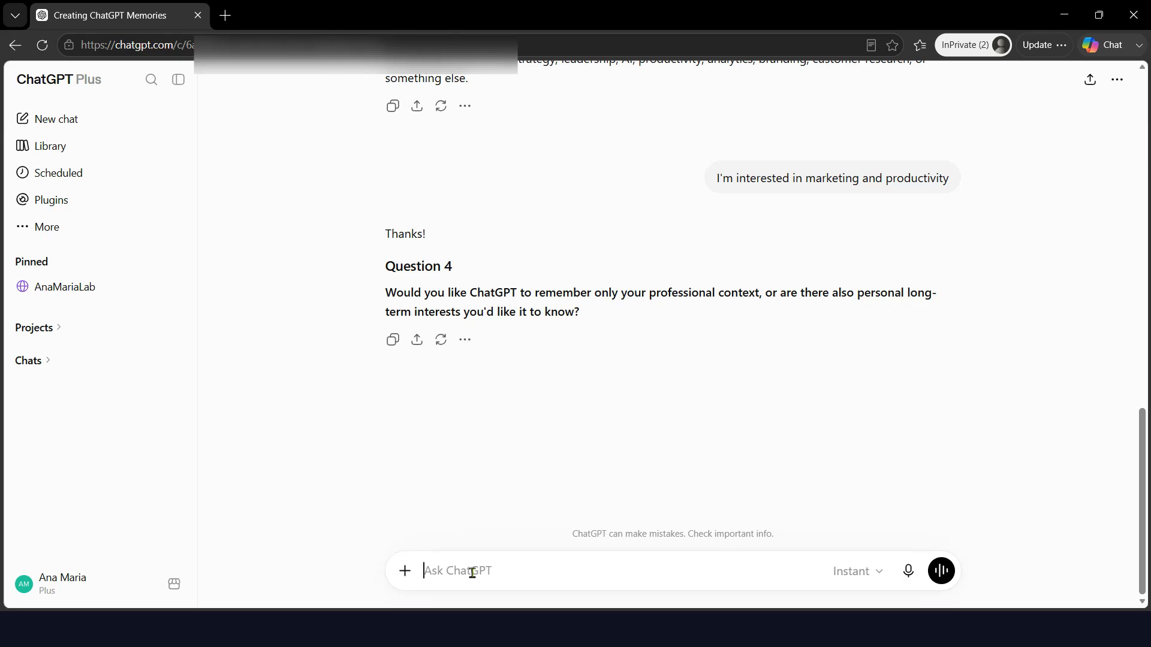
text(Only professional context p)
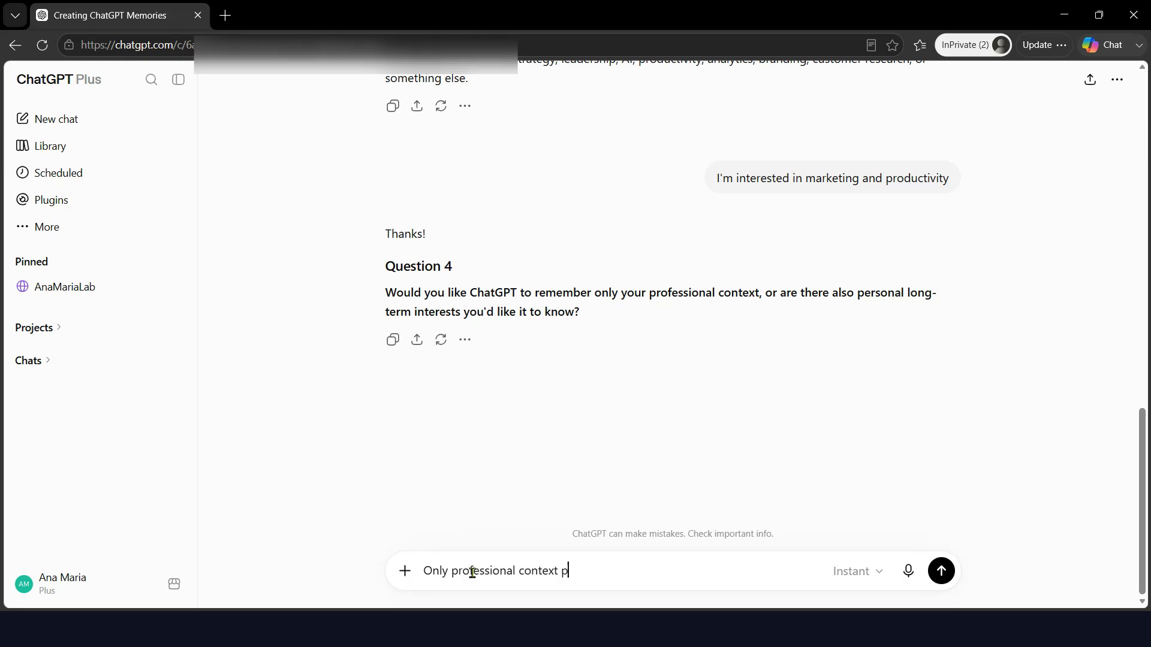
text(lease)
key(Return)
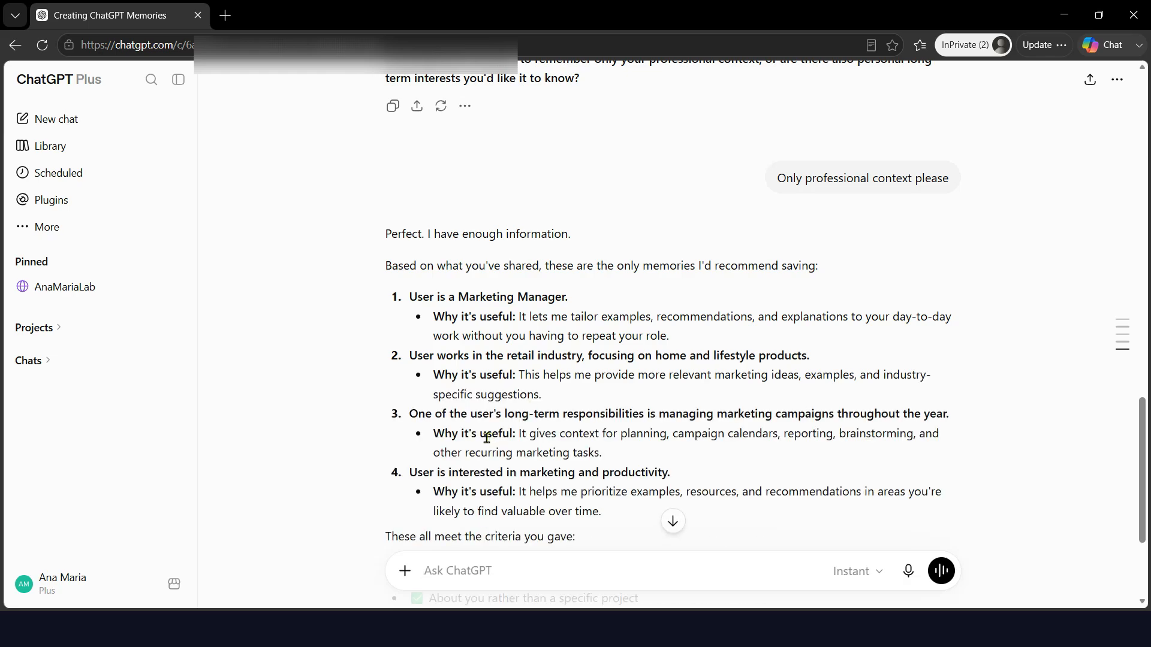
- Reply to the suggested memories with "These look good, please save them as my chatgpt memories"
scroll(488, 441, down, 3)
text(These look good, please save them as my chatgpt memories)
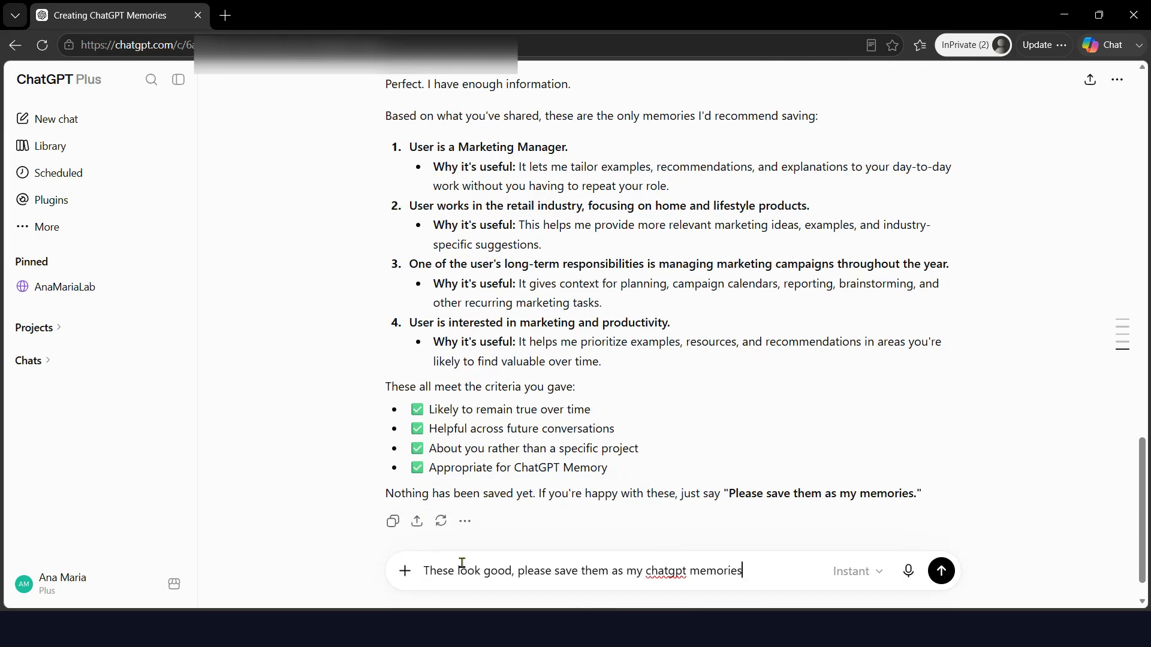
key(Return)
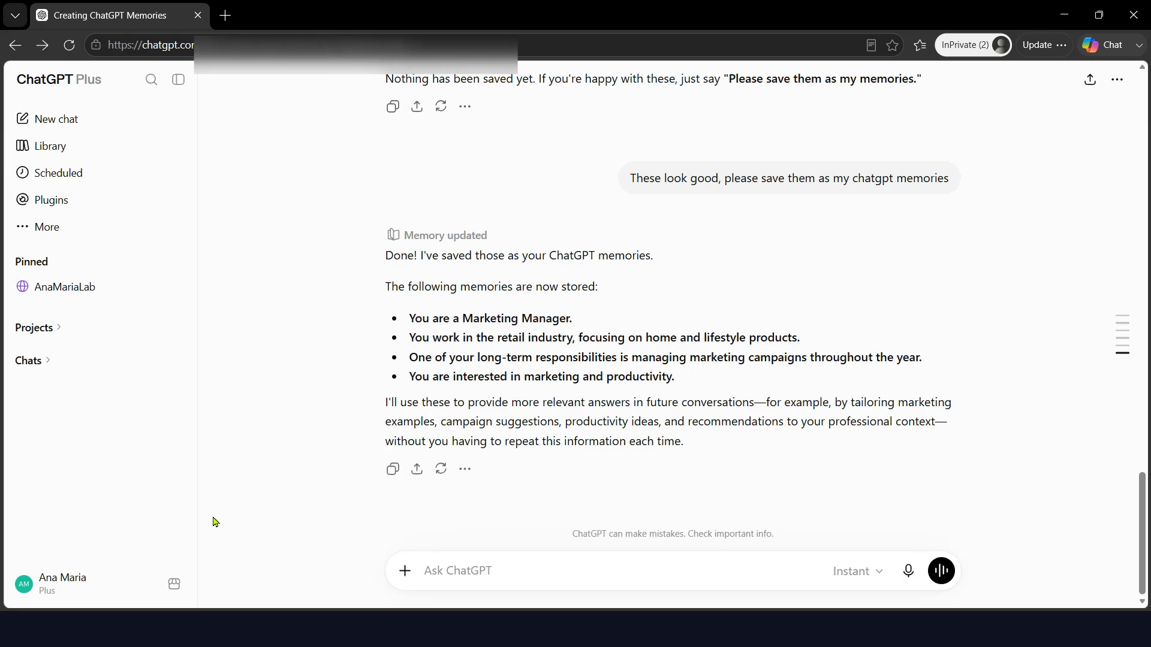
- Open the memory summary from the personalization settings
click(49, 593)
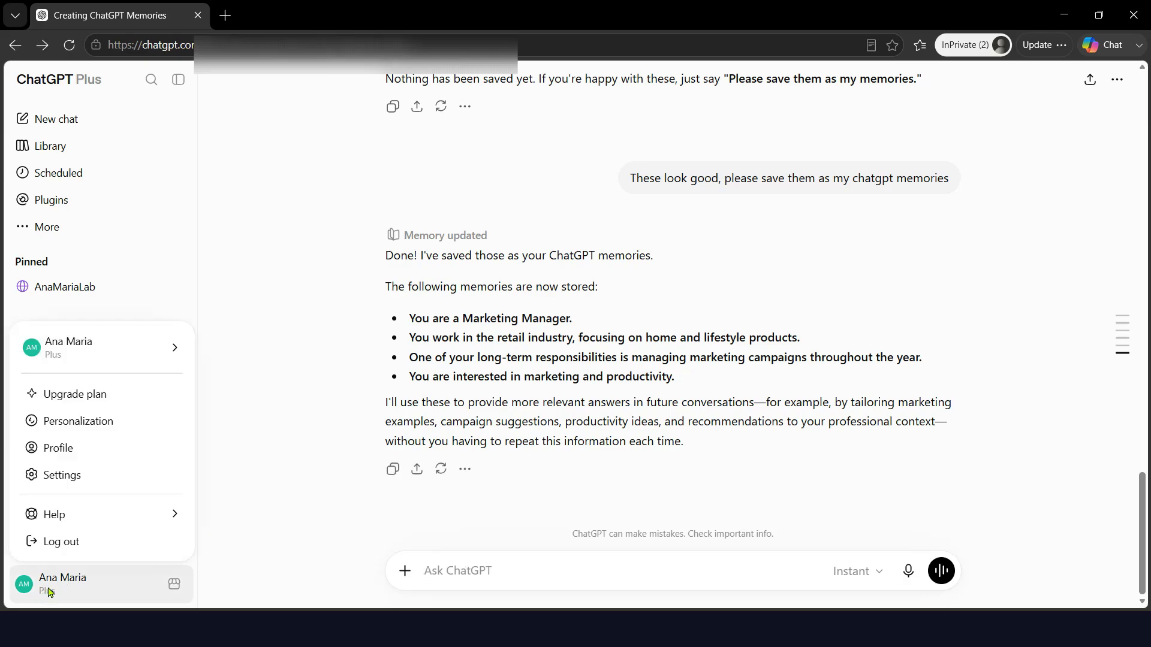
click(80, 480)
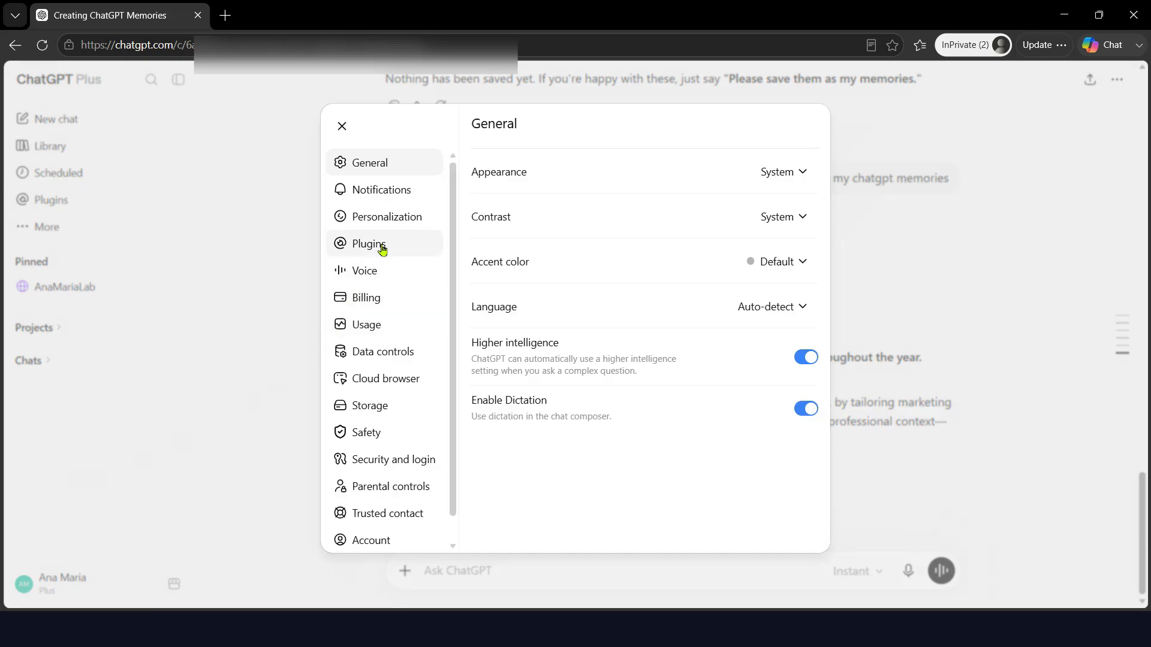
click(384, 219)
scroll(647, 267, down, 1)
scroll(648, 268, down, 10)
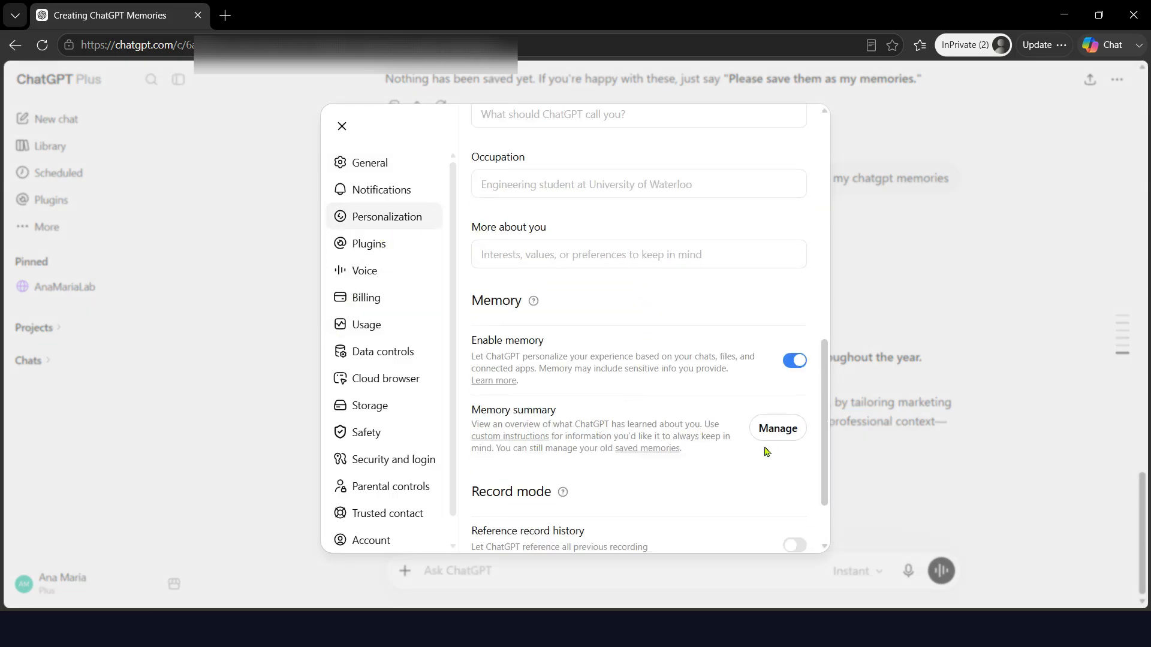
click(773, 431)
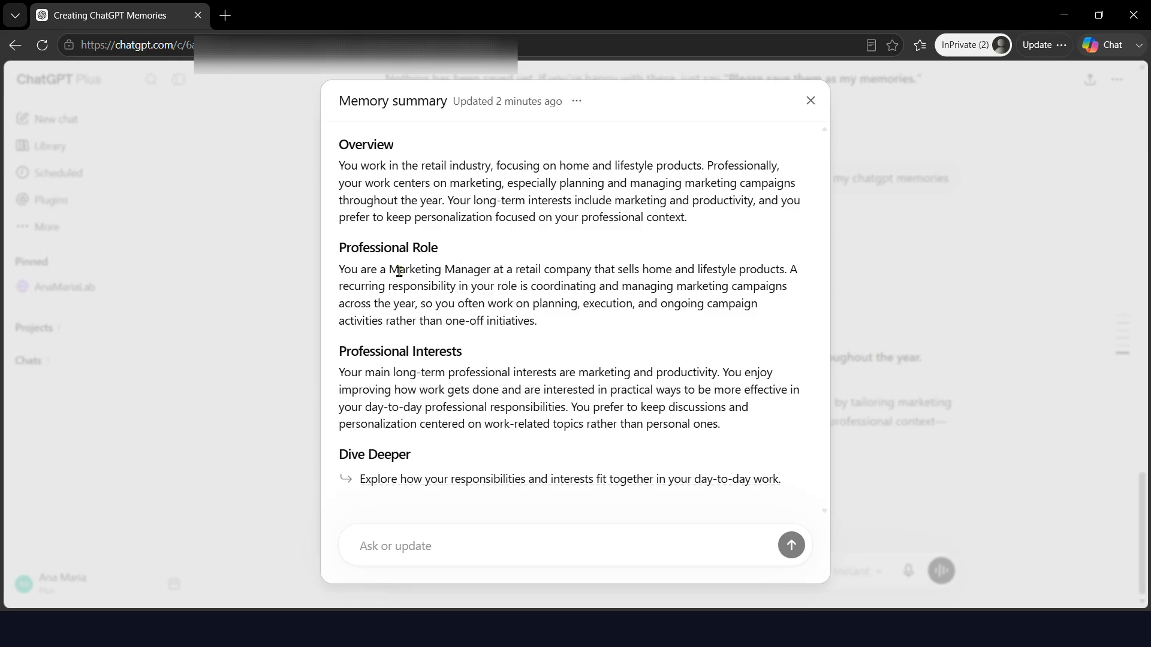
- Submit a correction in the Professional Role section of the memory summary, changing "Marketing Manager" to "Marketing Director"
drag(390, 270, 491, 279)
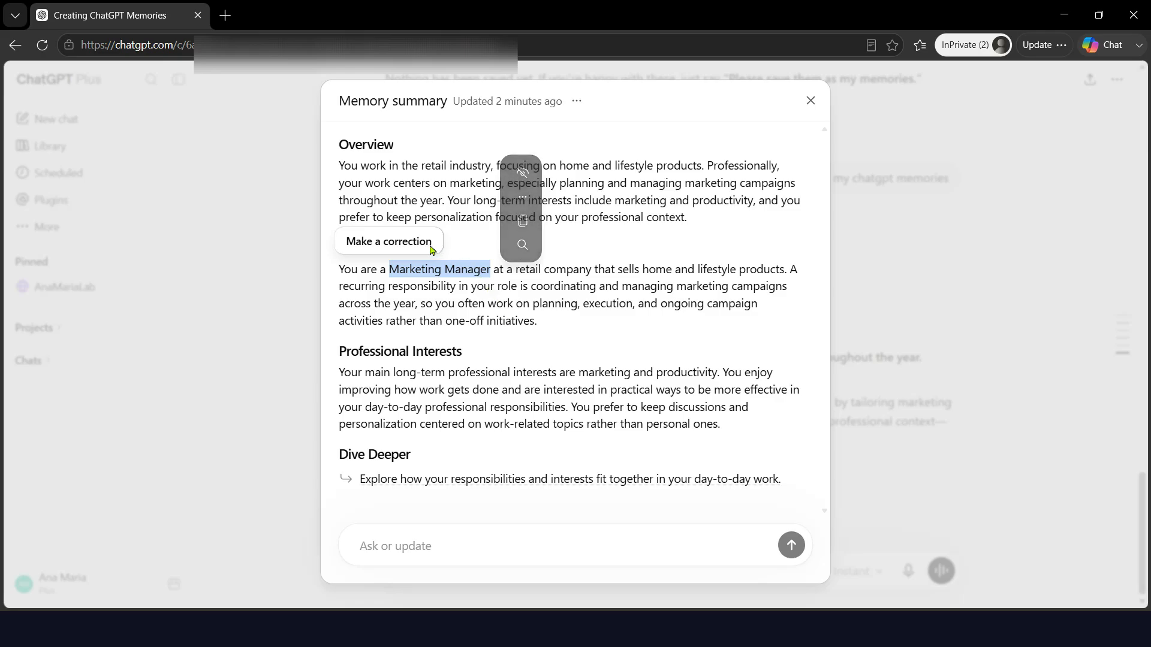
click(403, 247)
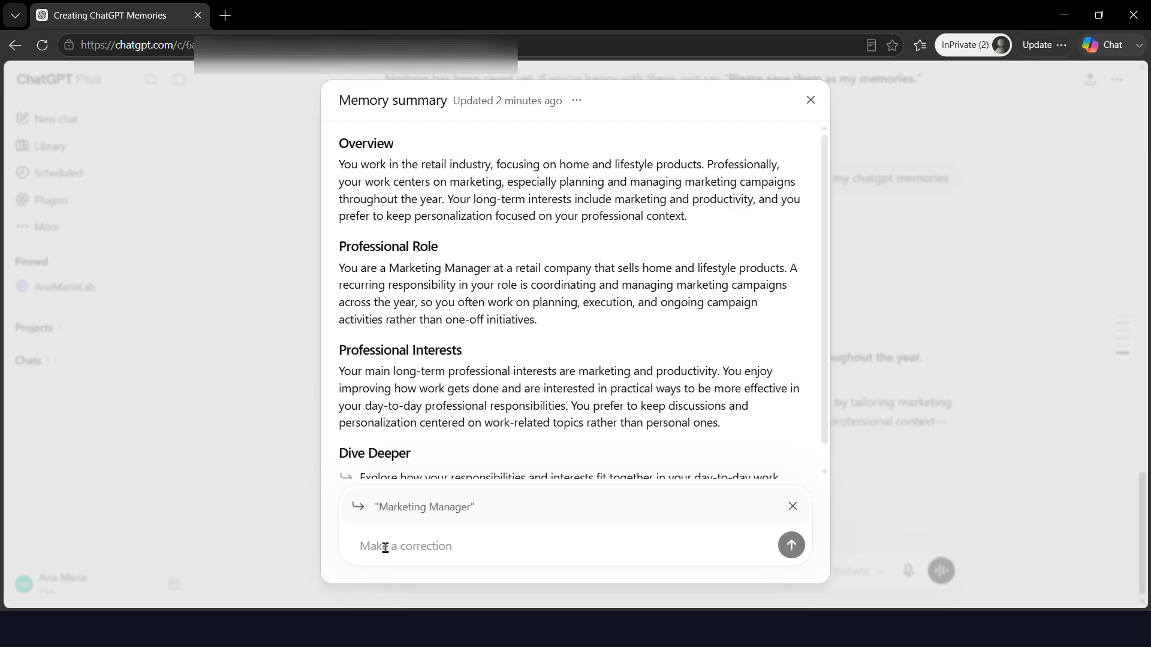
text(Marcketi)
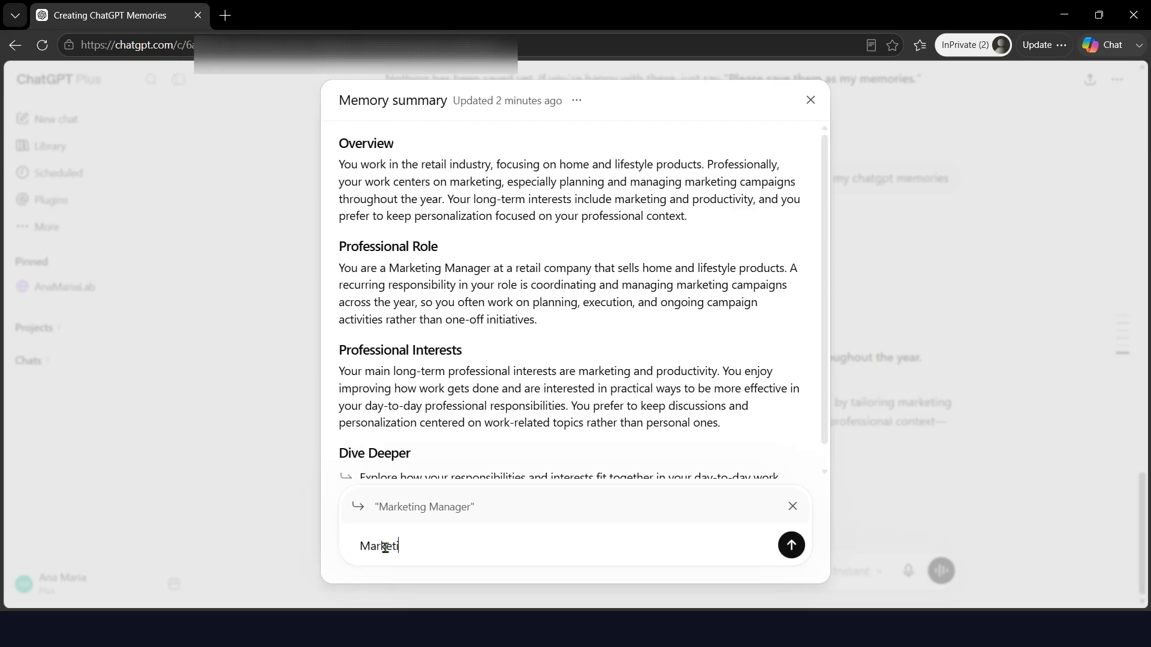
text(ng Director)
click(791, 545)
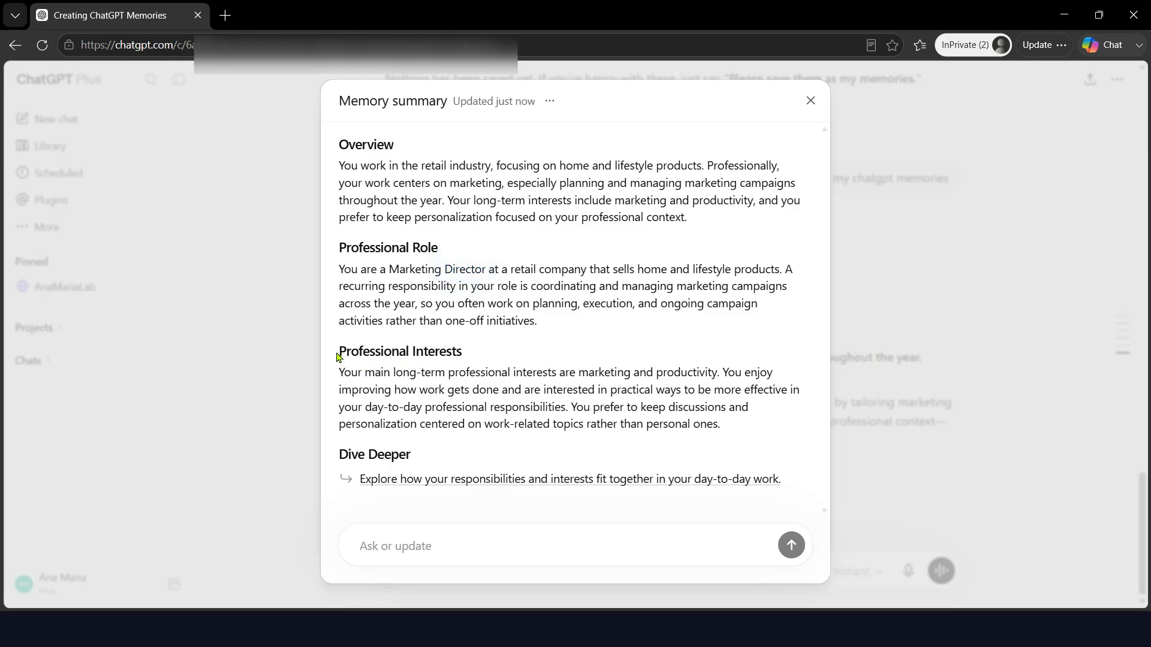
- Submit the correction "Delete Professional Interests" for the Professional Interests paragraph of the memory summary
drag(337, 357, 743, 425)
click(366, 345)
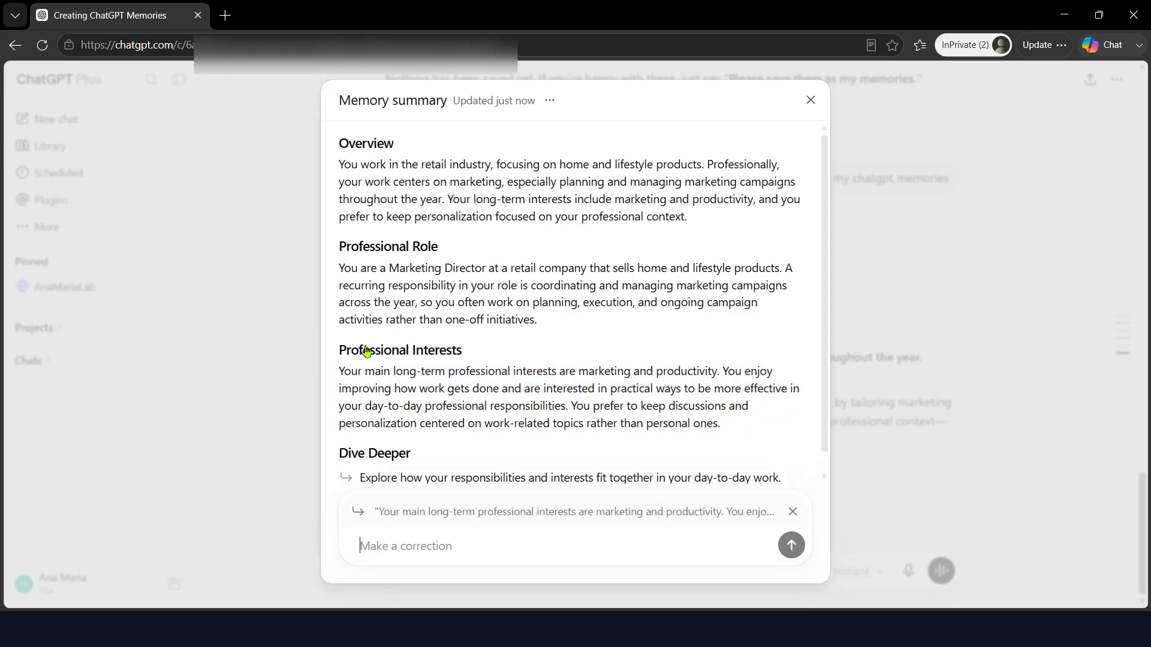
text(Delete Professional Interests)
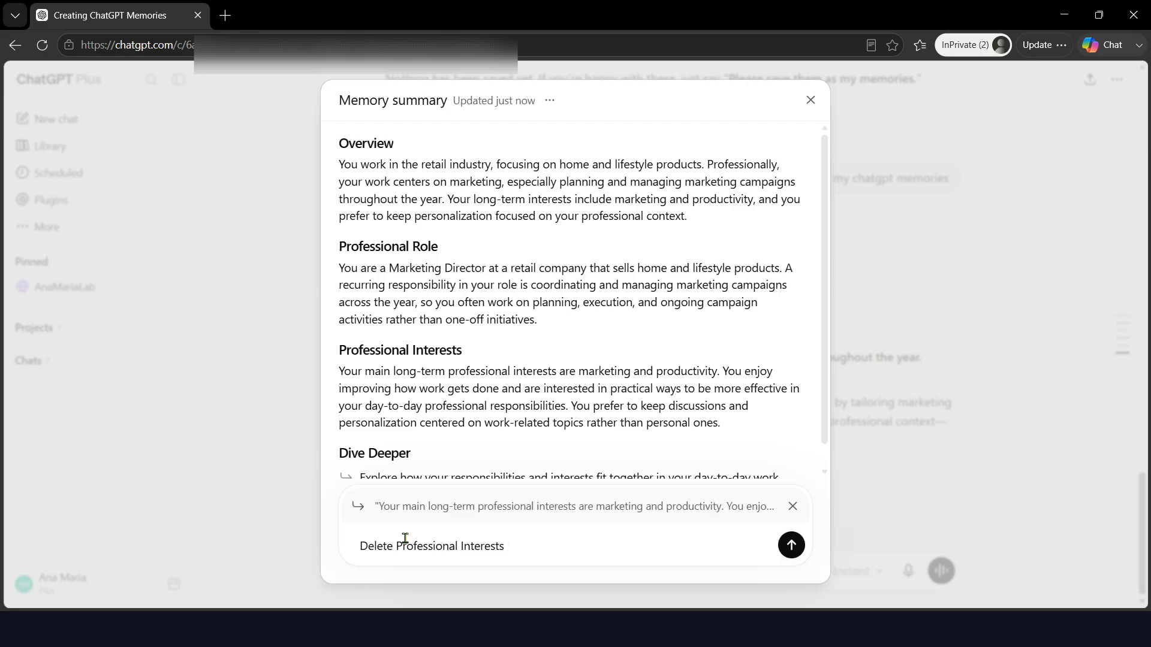
click(791, 547)
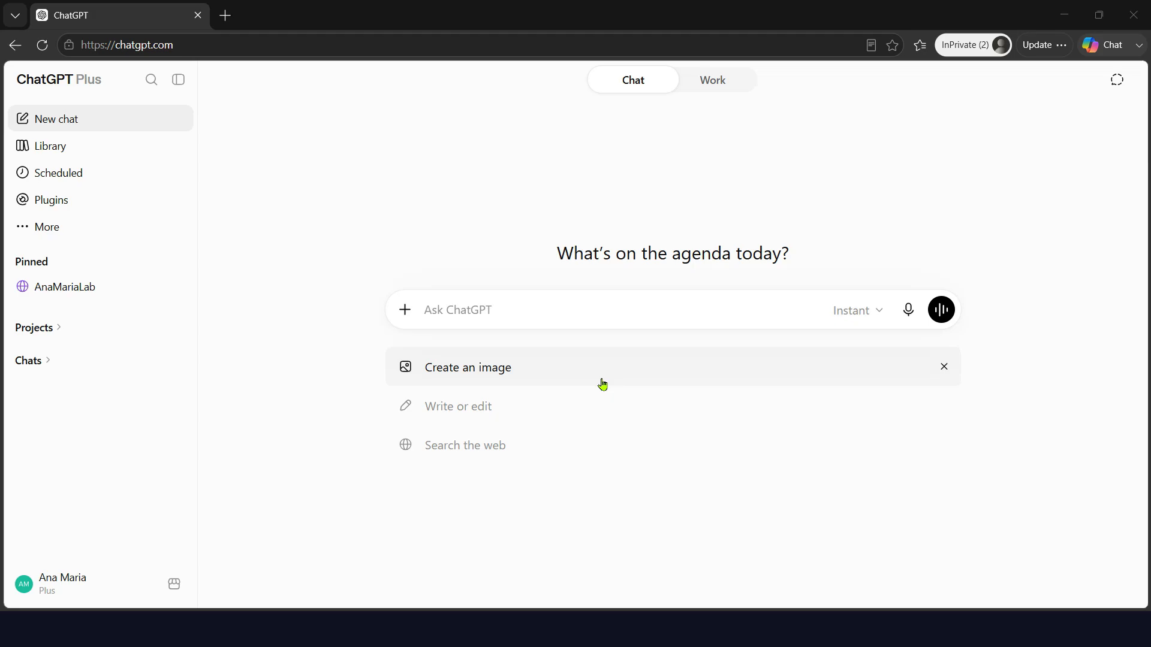
- Send a new-chat prompt asking for help creating useful ChatGPT Custom Instructions by asking one question at a time
click(515, 318)
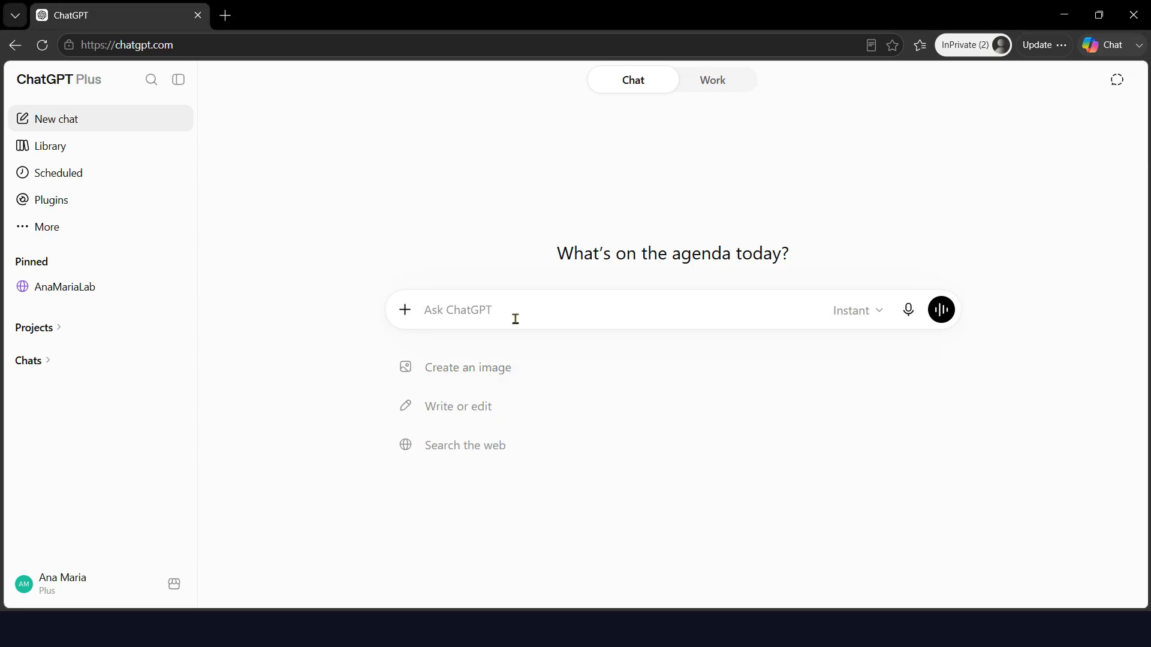
text(Help me create useful ChatGPT Custom Instructions. Ask me one question at a time to understand: - how I want ChatGPT to communicate with me, - how detailed the answers should be, - how information should be formatted, - what tone I prefer, - and anything else that would improve every future conversation. Once we've finished, create a complete set of Custom Instructions for me.)
click(939, 469)
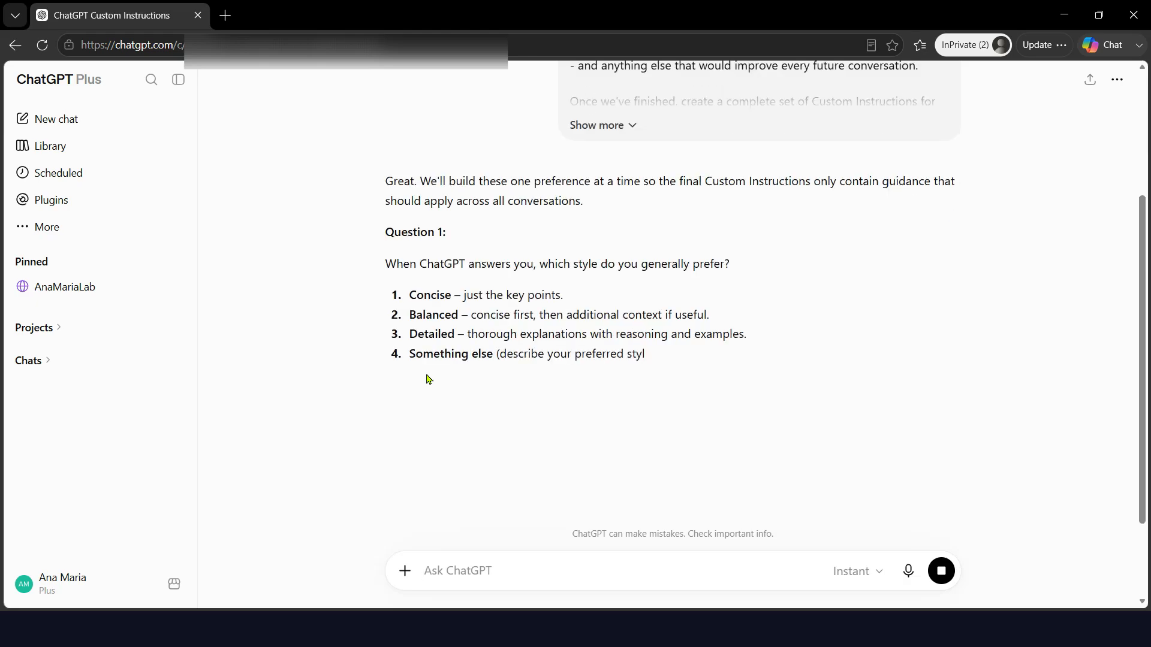
- Answer the style question with "Use clear, practical language that is easy to understand" and reply to the follow-up with option 1
click(476, 567)
text(Use clear, practical language that is easy to understand)
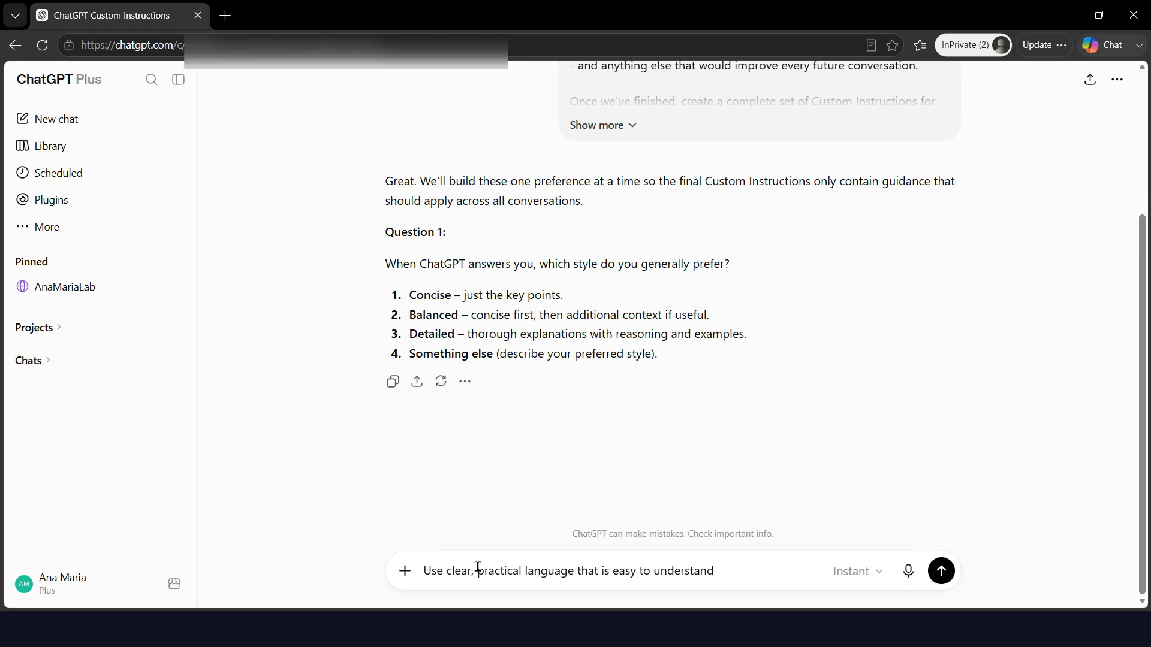
key(Return)
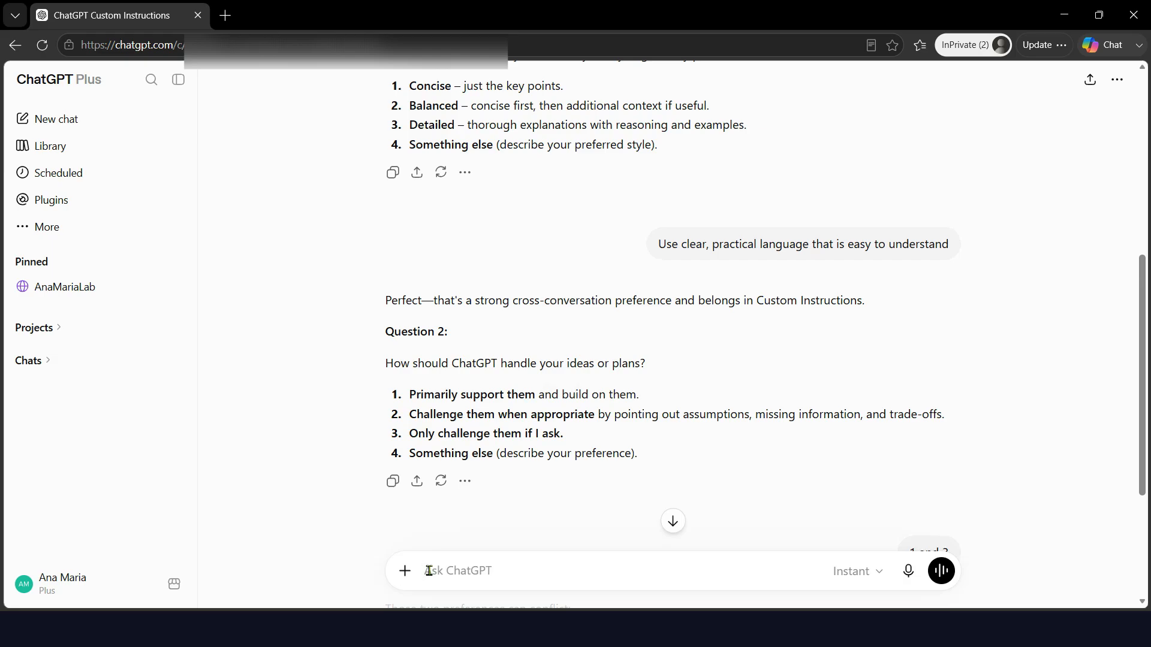
text(1)
key(Return)
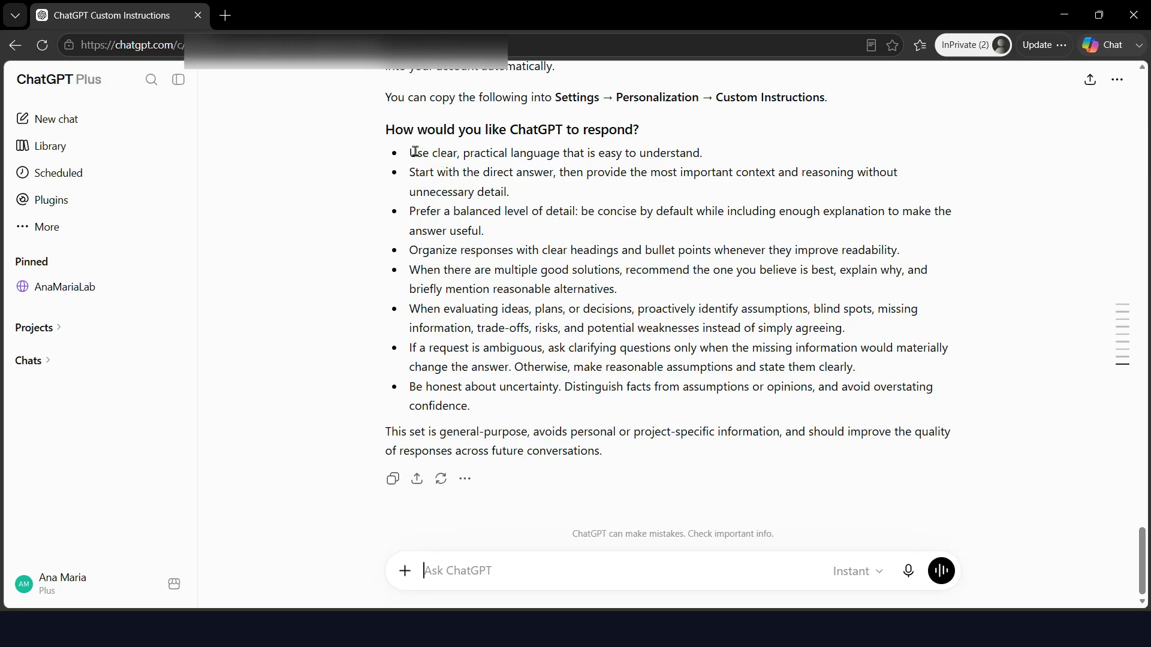
- Copy the generated response guidelines, append them to the existing custom instructions in the personalization settings, and save
drag(410, 153, 534, 408)
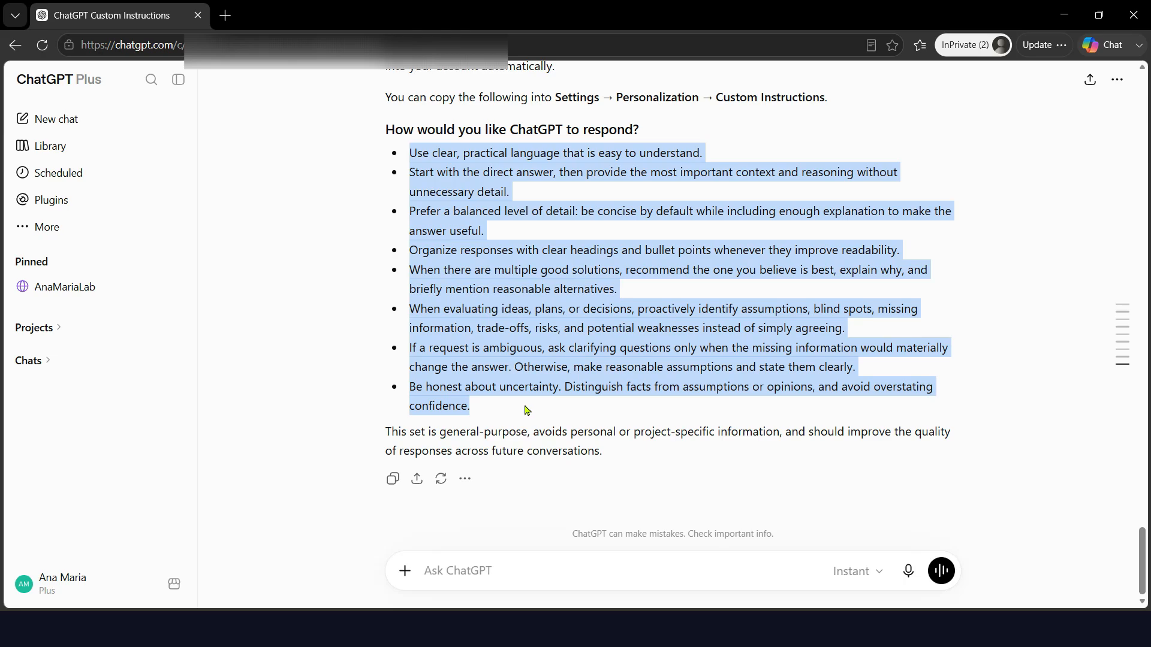
click(78, 591)
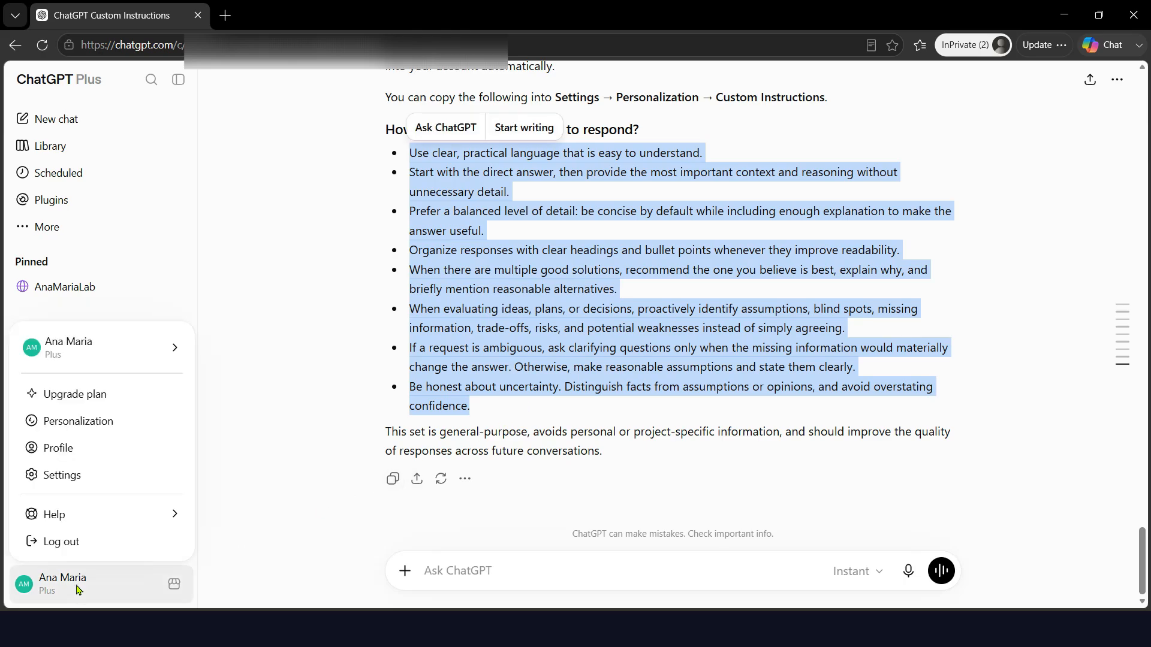
click(93, 477)
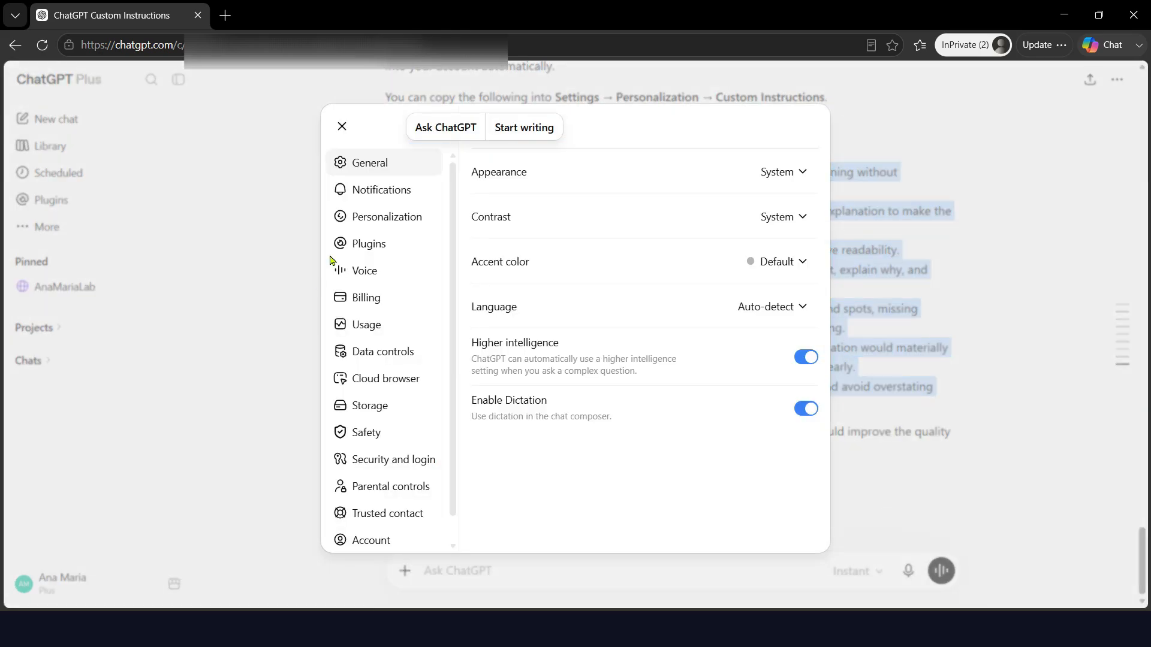
click(387, 217)
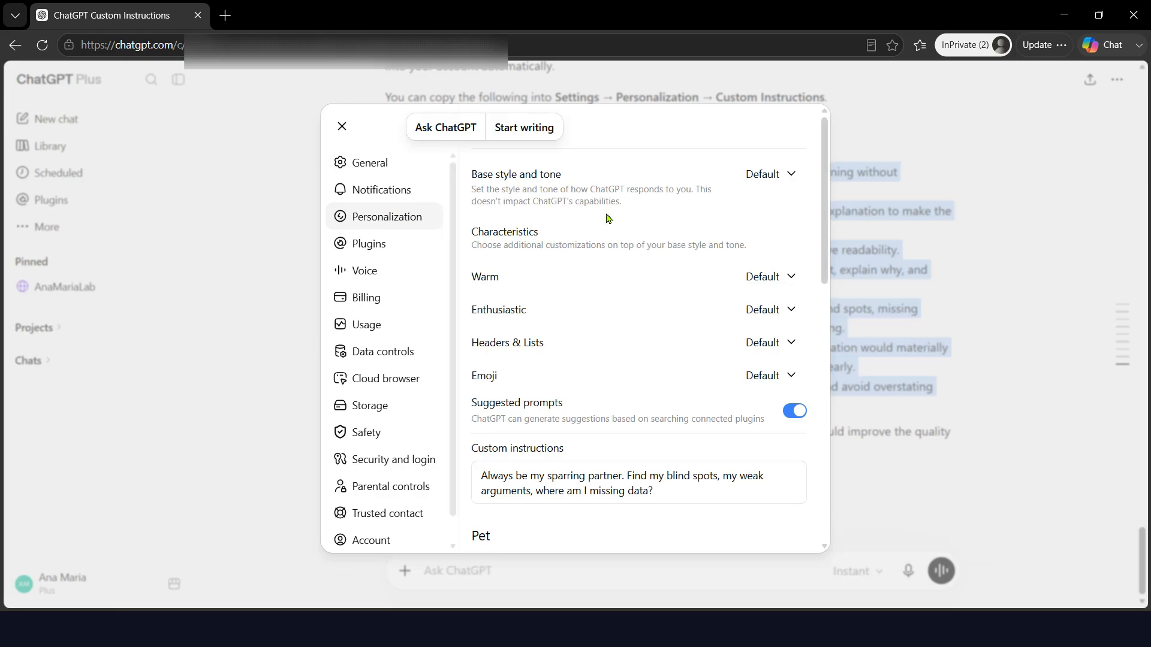
scroll(609, 227, down, 4)
scroll(613, 236, up, 3)
scroll(635, 252, down, 3)
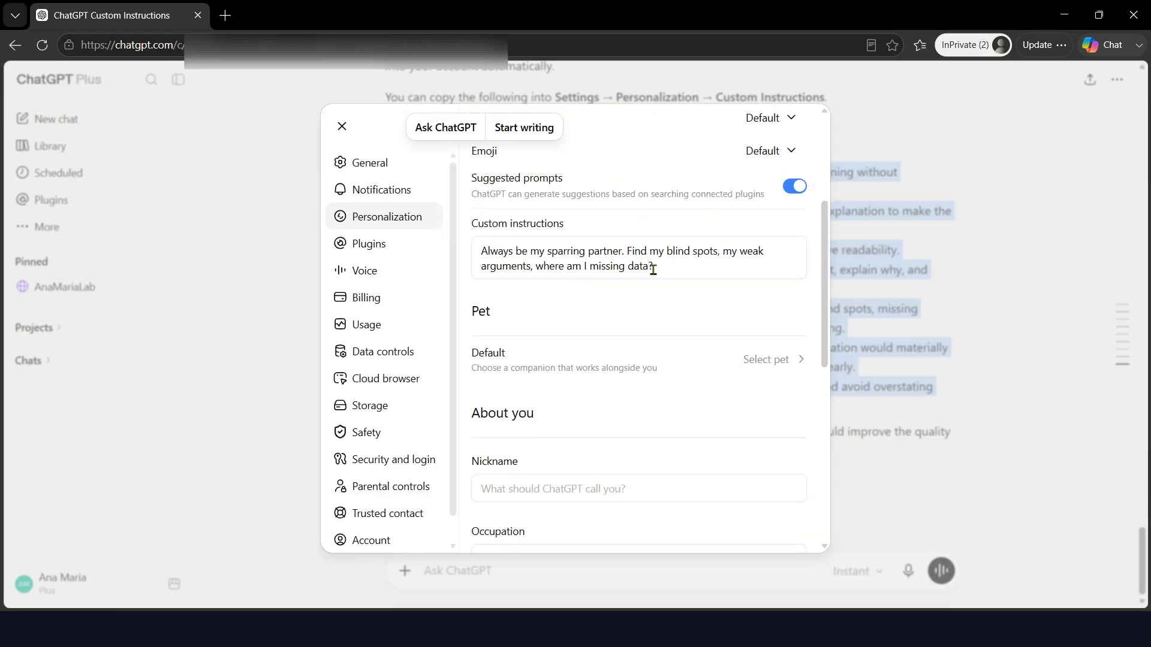
click(659, 266)
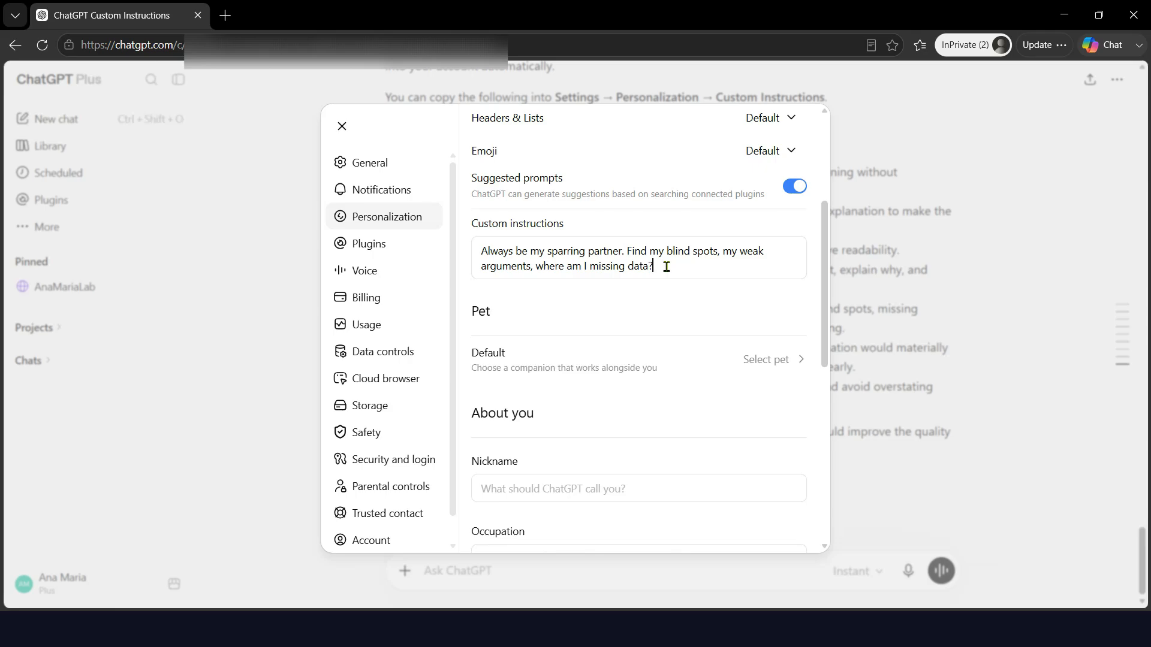
key(ctrl+v)
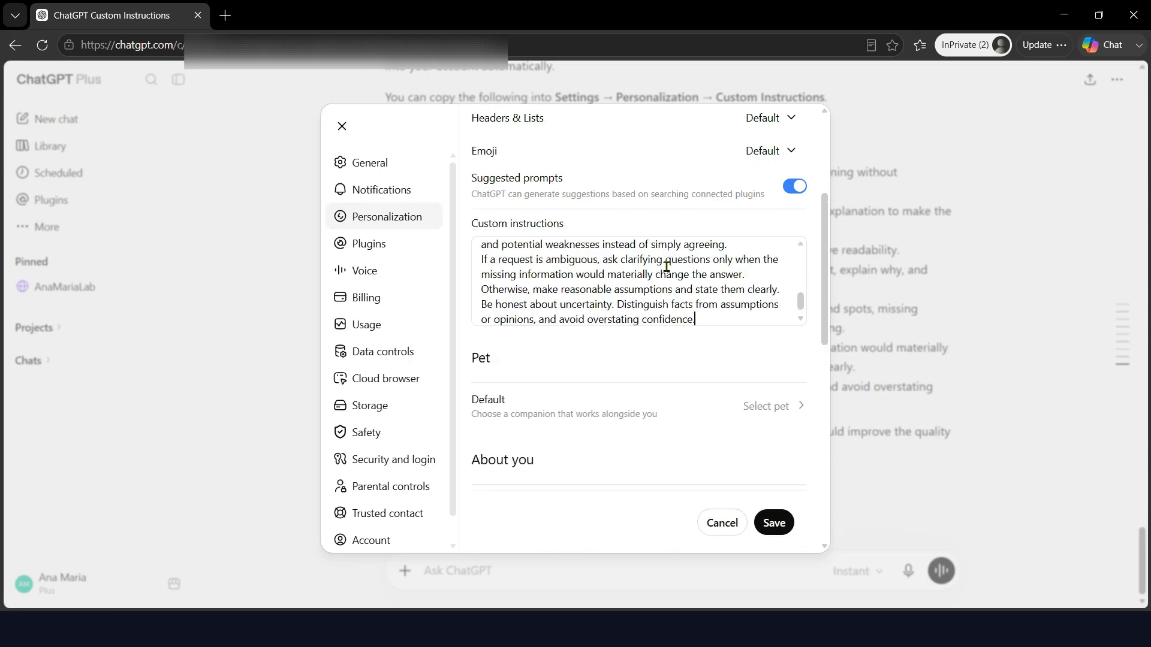
click(770, 522)
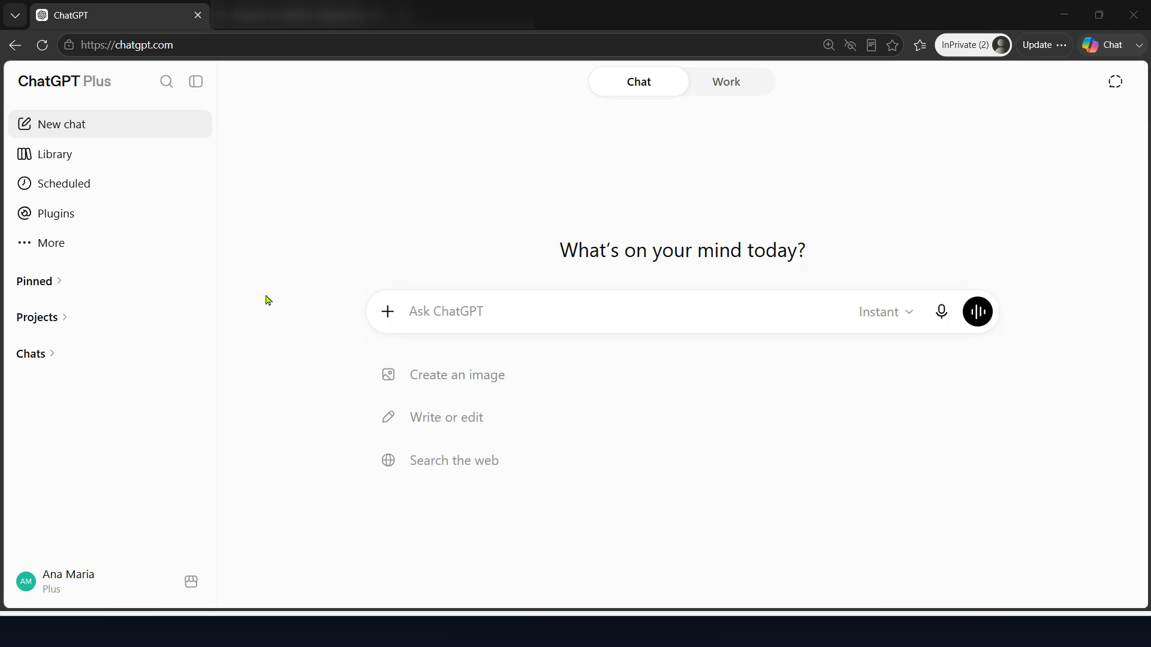
- Create a project named "Summer Promotion Campaign" with project-only memory
click(193, 322)
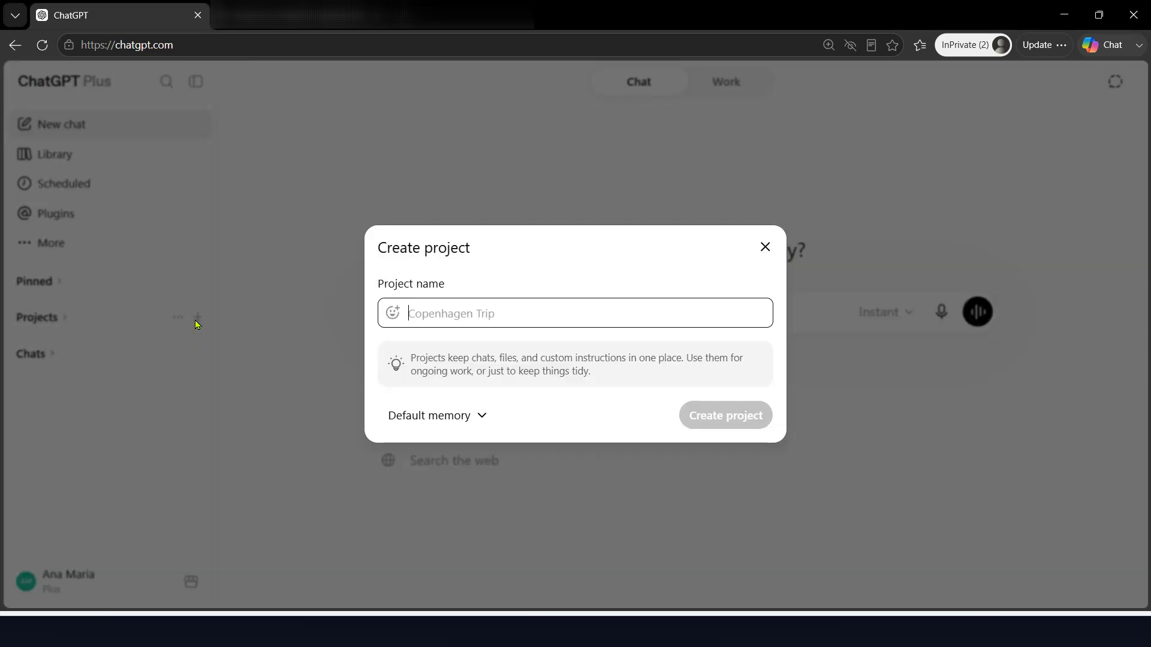
text(Summer Promotion Campaign)
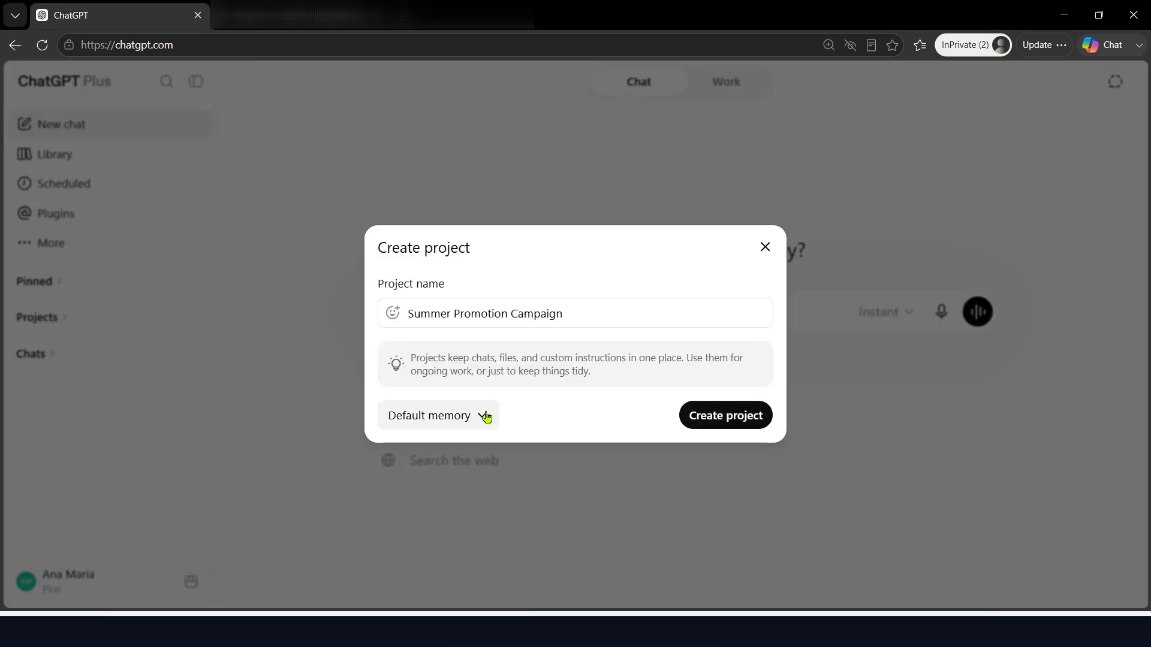
click(486, 418)
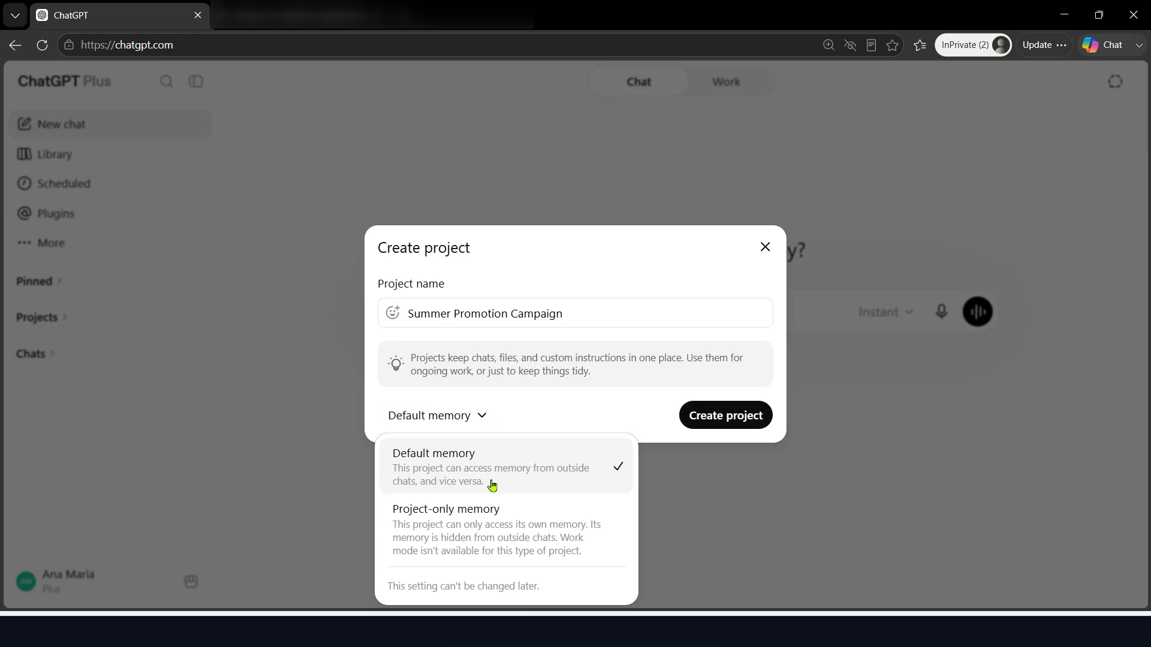
click(492, 528)
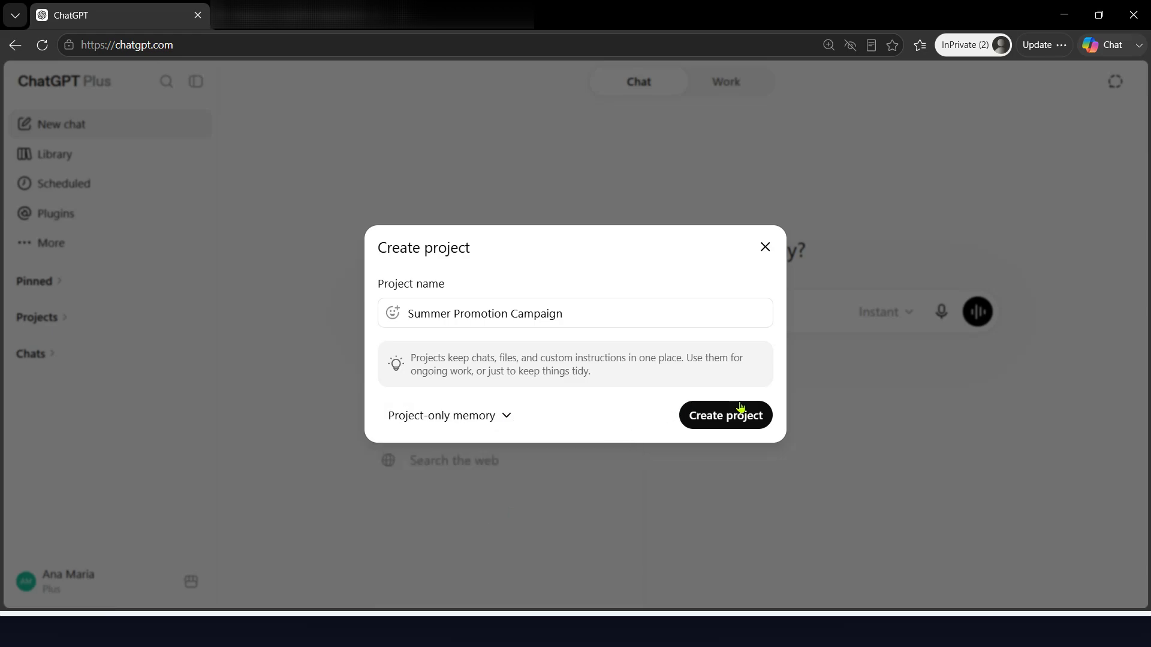
click(721, 421)
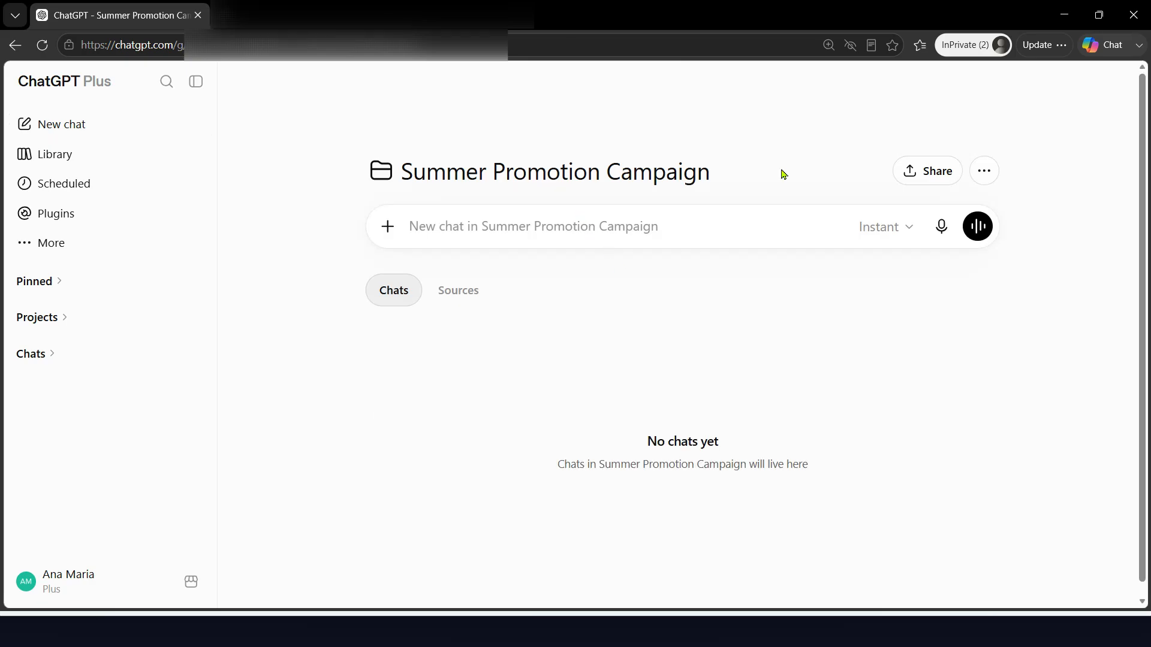
- Paste the brand-guideline, tone, clarification and marketing-content rules into the Summer Promotion Campaign project's instructions, review them and save
click(988, 174)
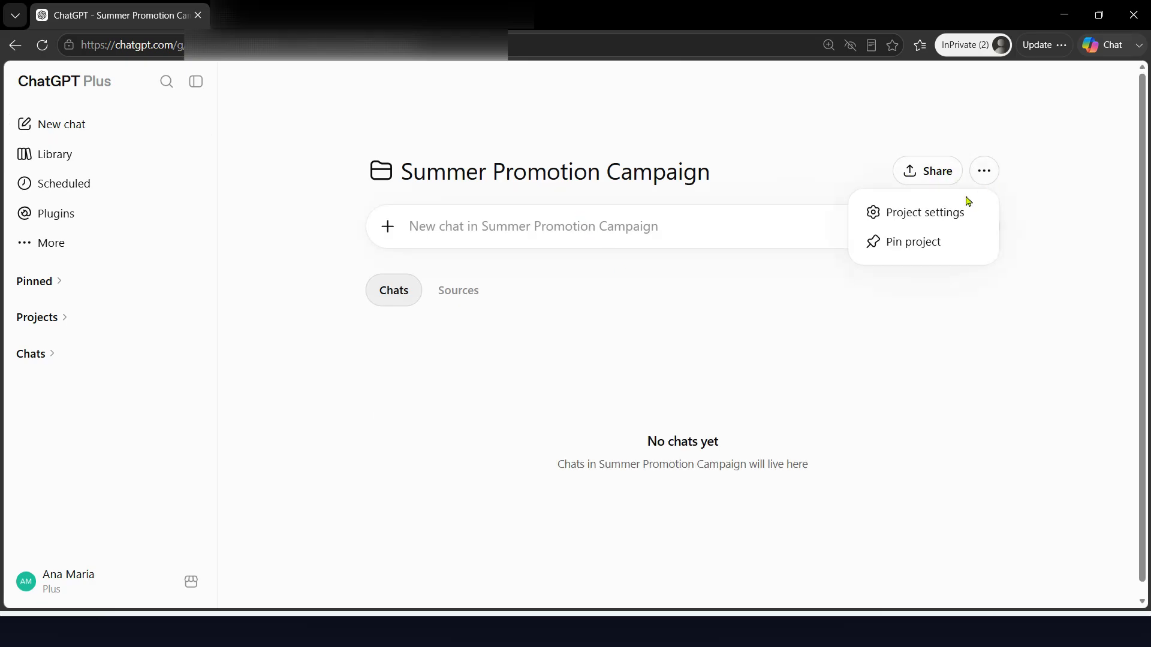
click(929, 217)
click(435, 273)
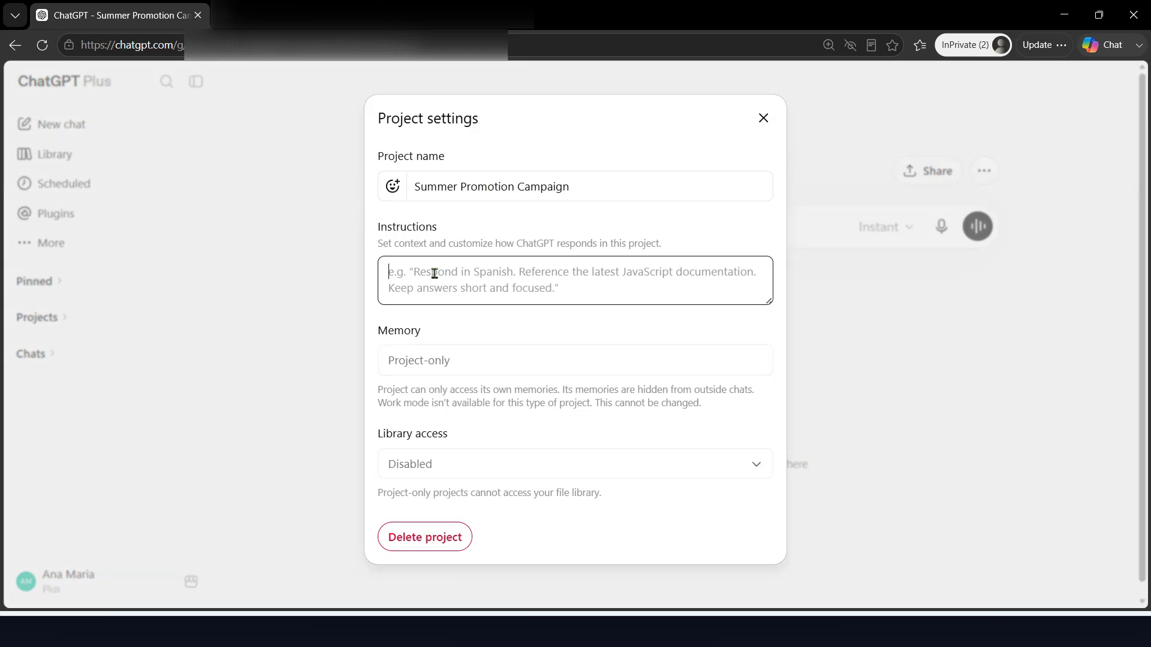
key(ctrl+v)
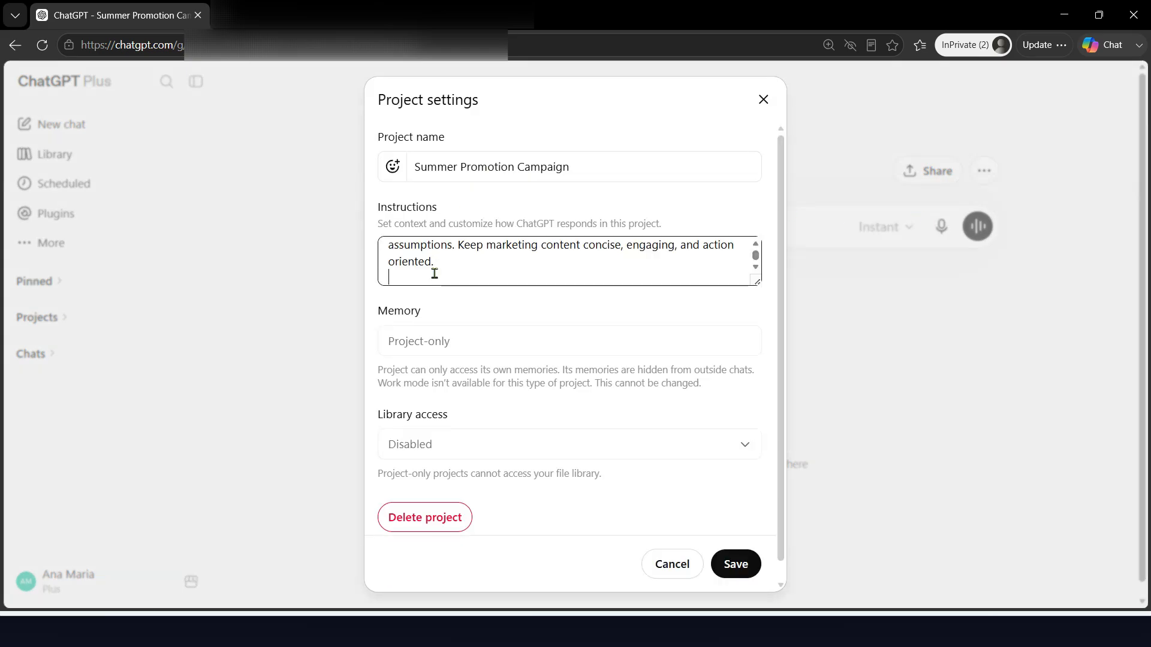
scroll(610, 257, up, 3)
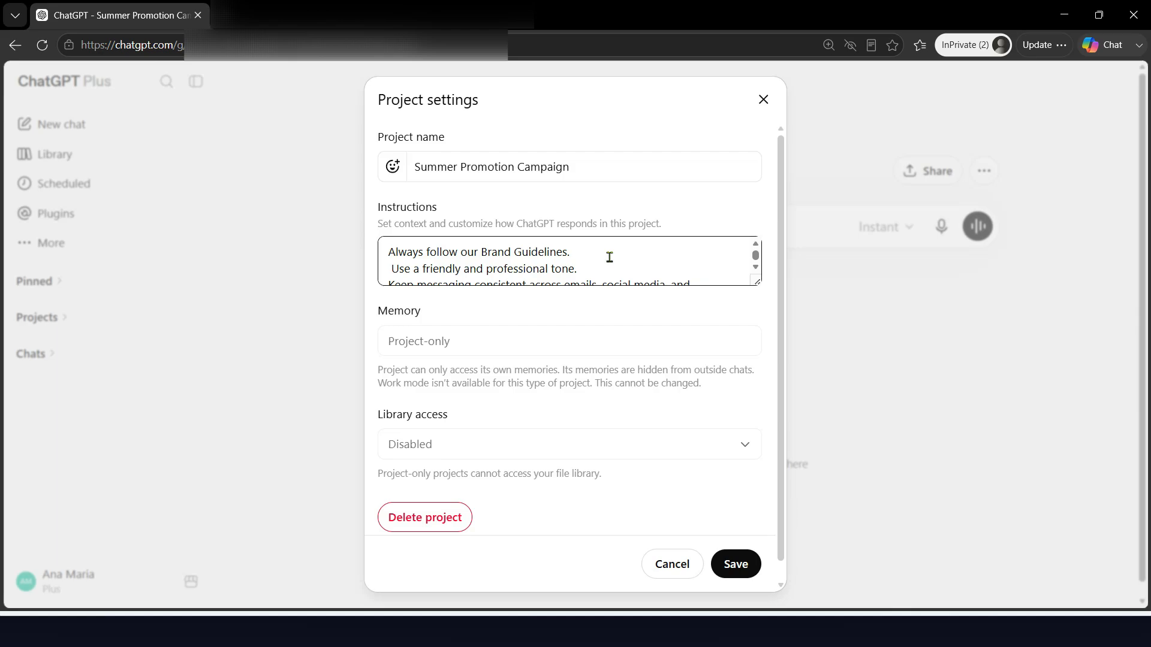
scroll(609, 257, down, 4)
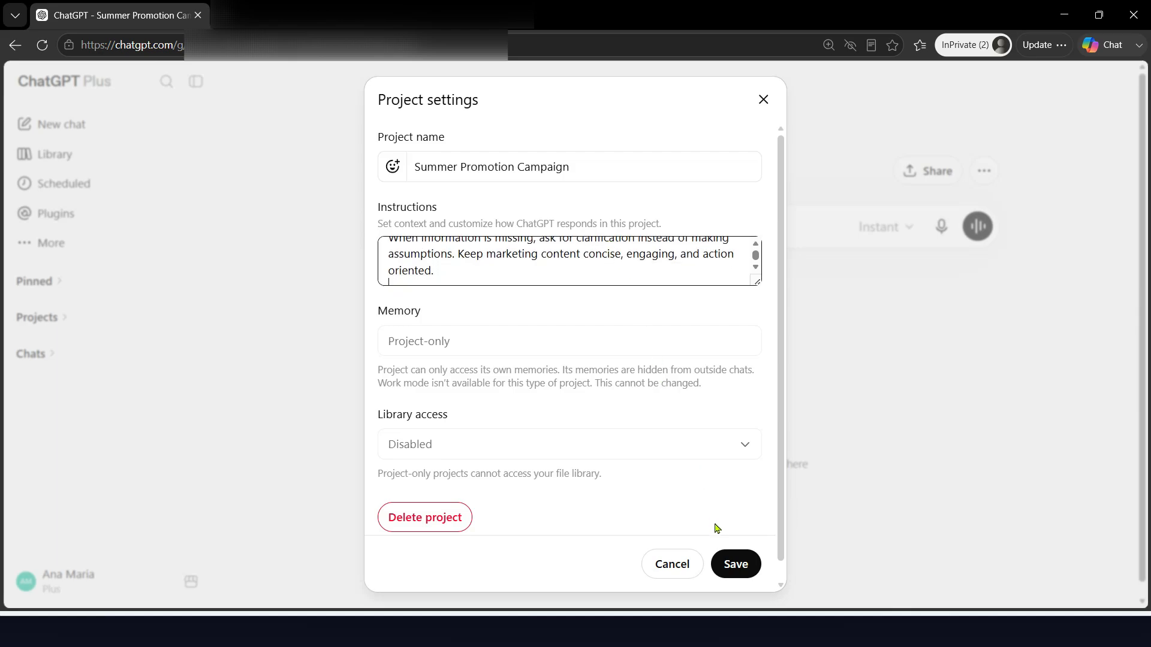
click(733, 571)
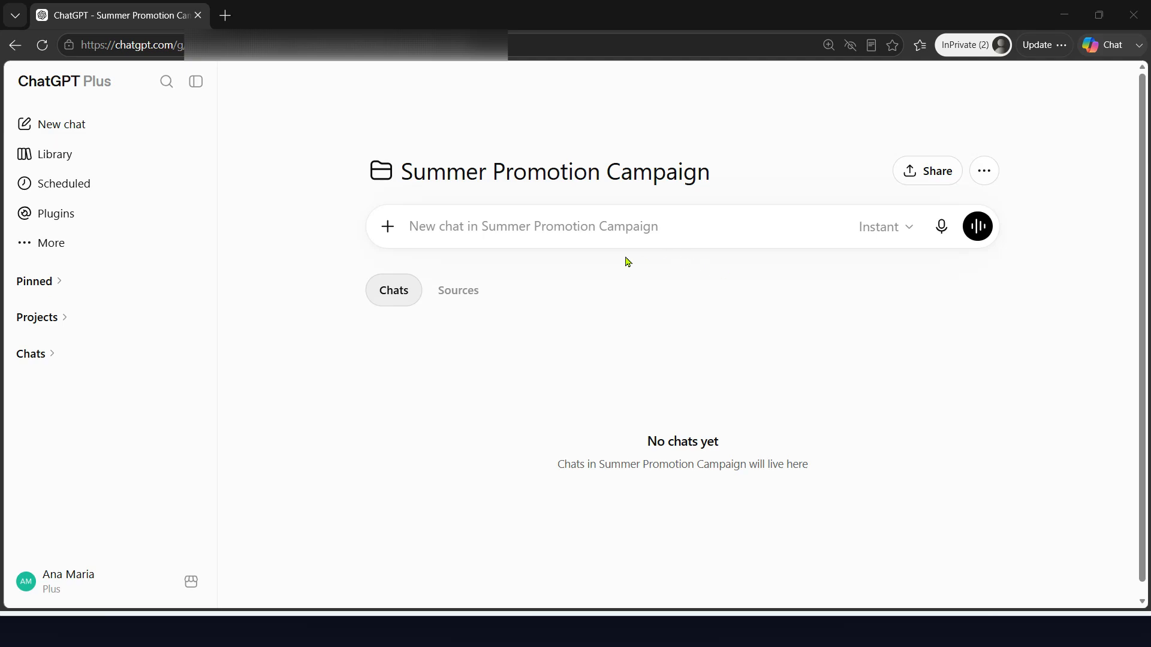
- Upload Brand_Guidelines.md, Outdoor_Living_Collection.md, Social_Media_Calendar.md and Summer_Promotion_Campaign_Brief.md as sources for the project
click(454, 300)
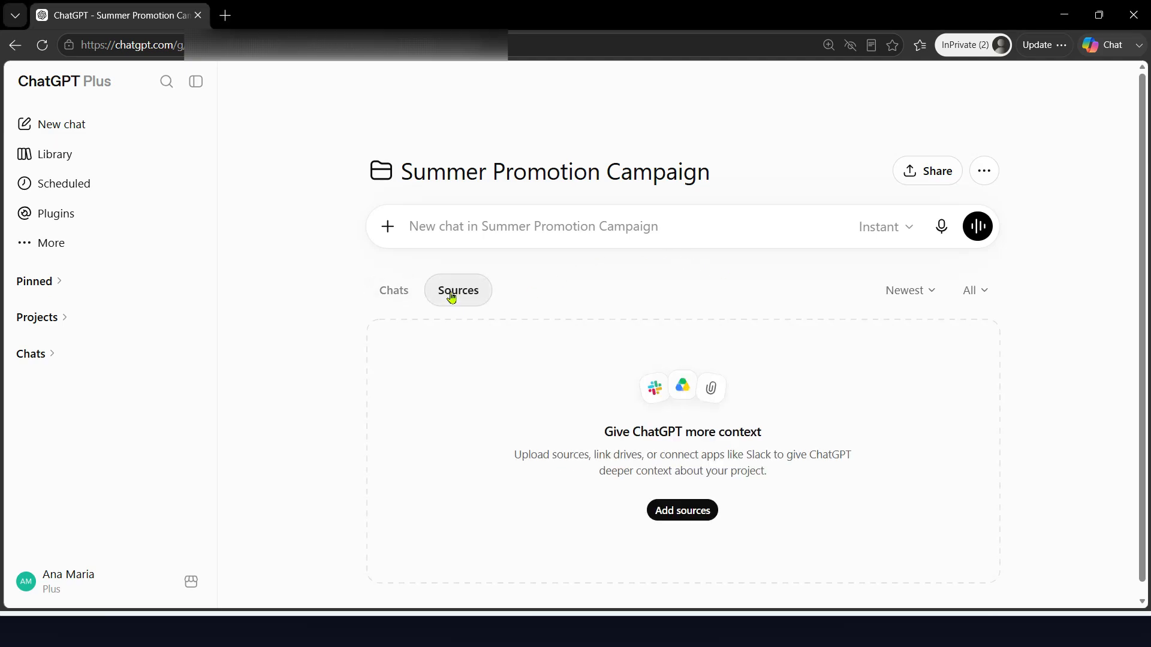
click(682, 510)
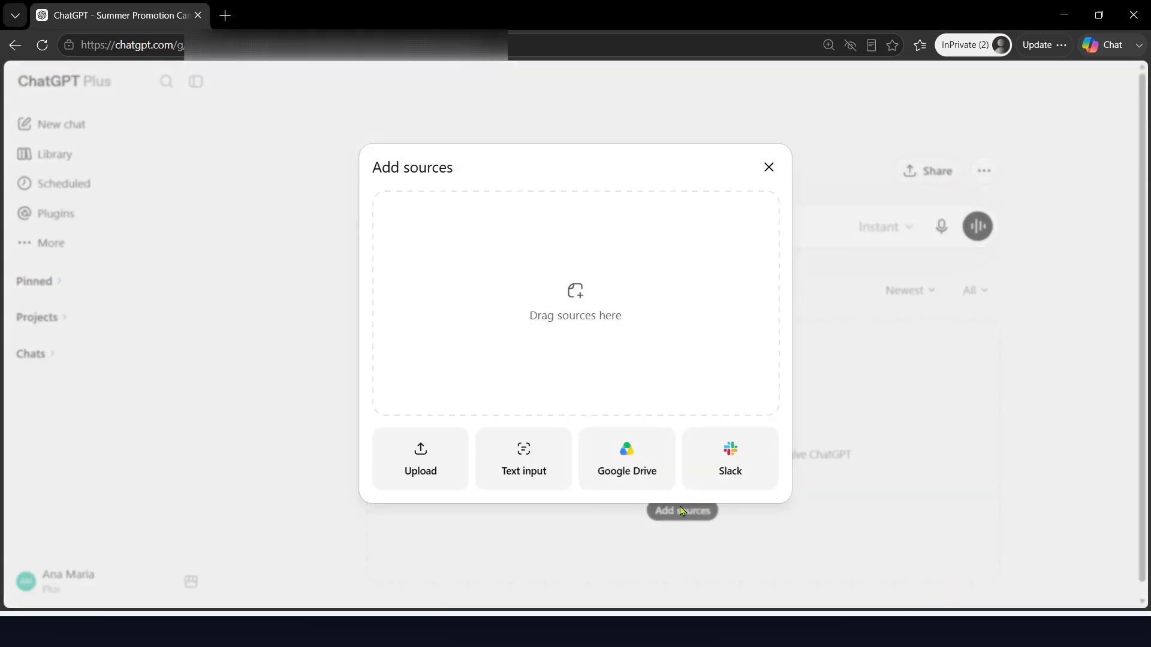
click(422, 475)
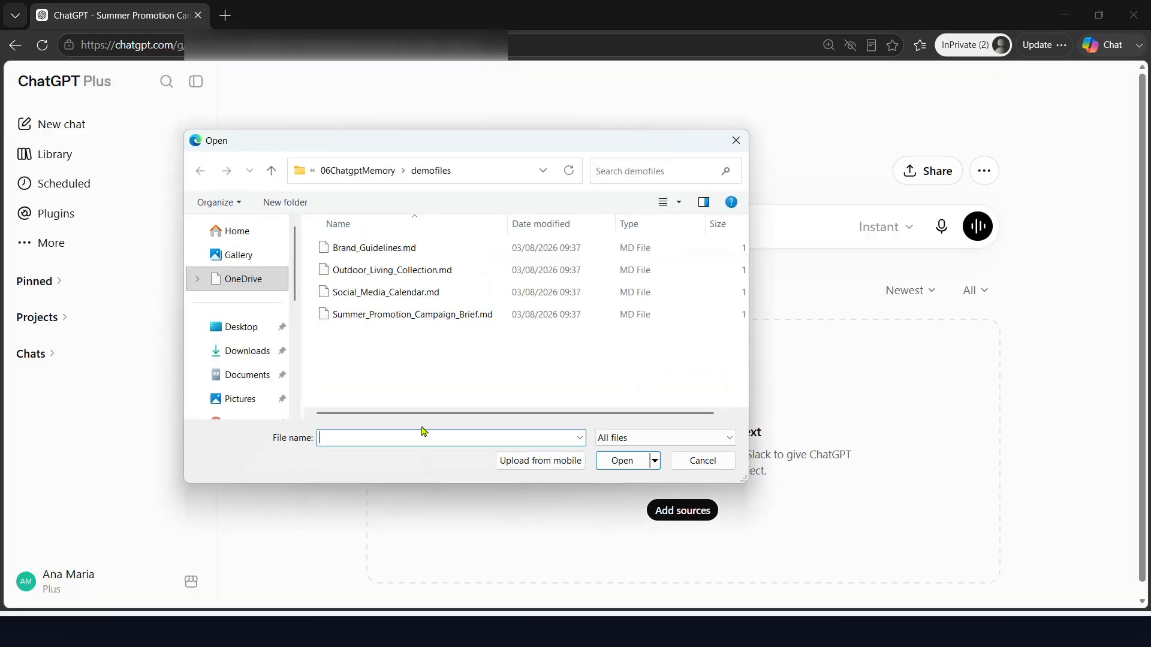
click(388, 252)
shift+click(393, 271)
shift+click(398, 294)
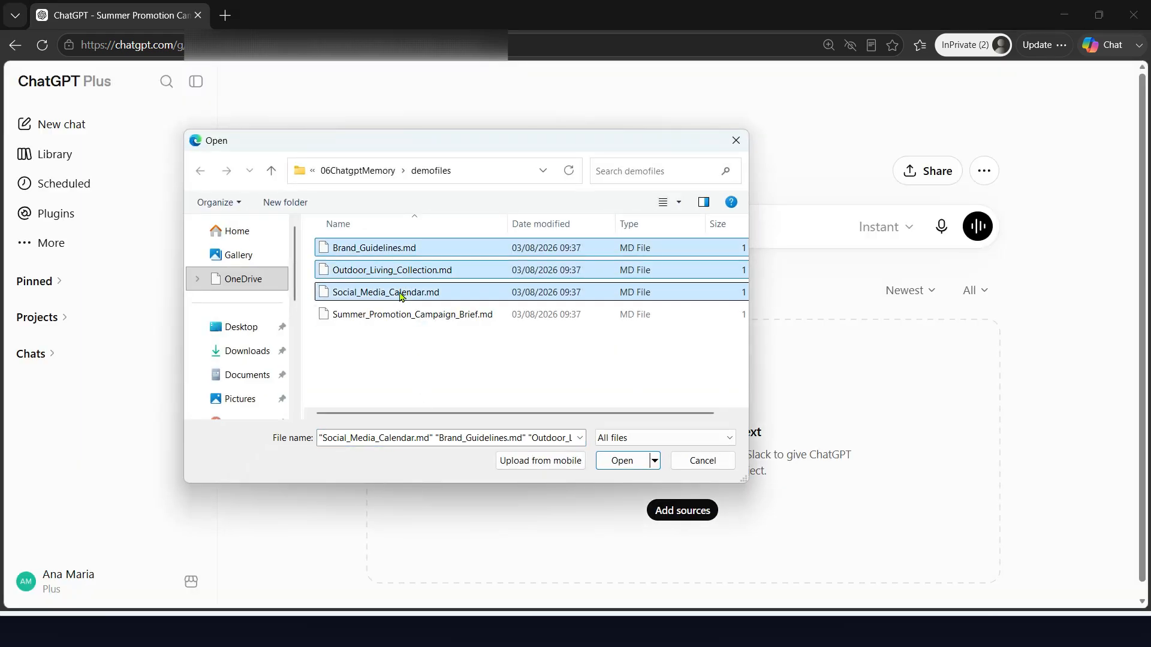
shift+click(411, 315)
click(623, 462)
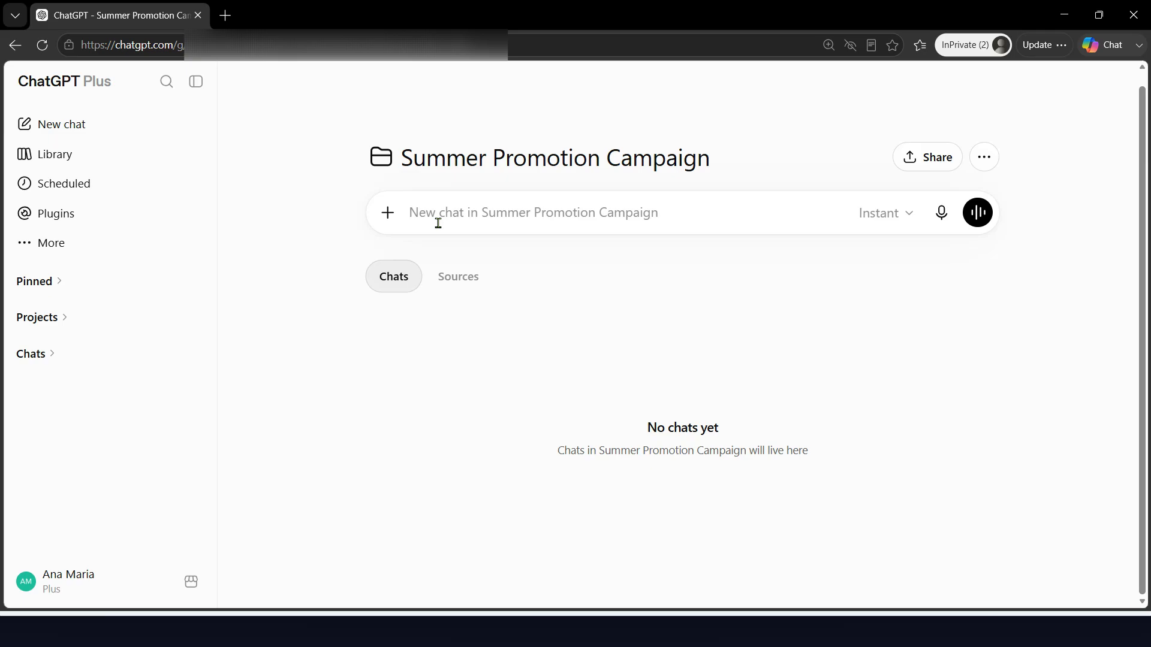
- Request the campaign's first marketing email for existing home and lifestyle customers, promoting the Outdoor Living Collection per the Brand Guidelines and project files, and review the draft
text(Using the project files as your reference, write the first marketing email for our Summer Promotion Campaign. The email is for existing customers interested in home and lifestyle products. Promote the new Outdoor Living Collection while following our Brand Guidelines.)
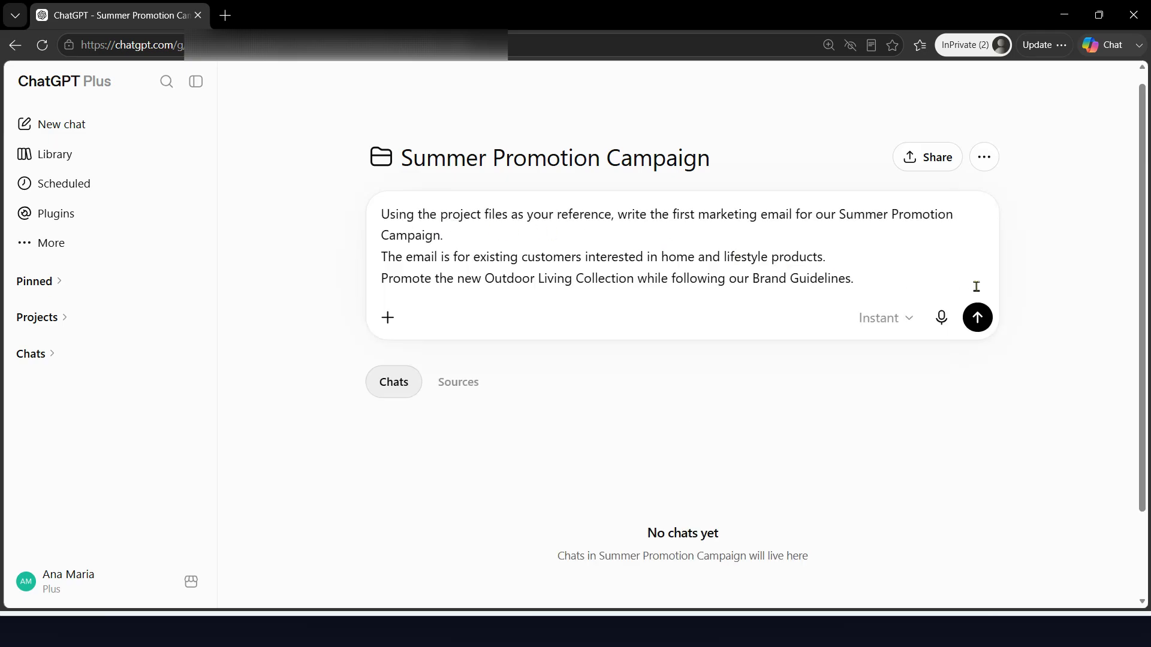
click(978, 318)
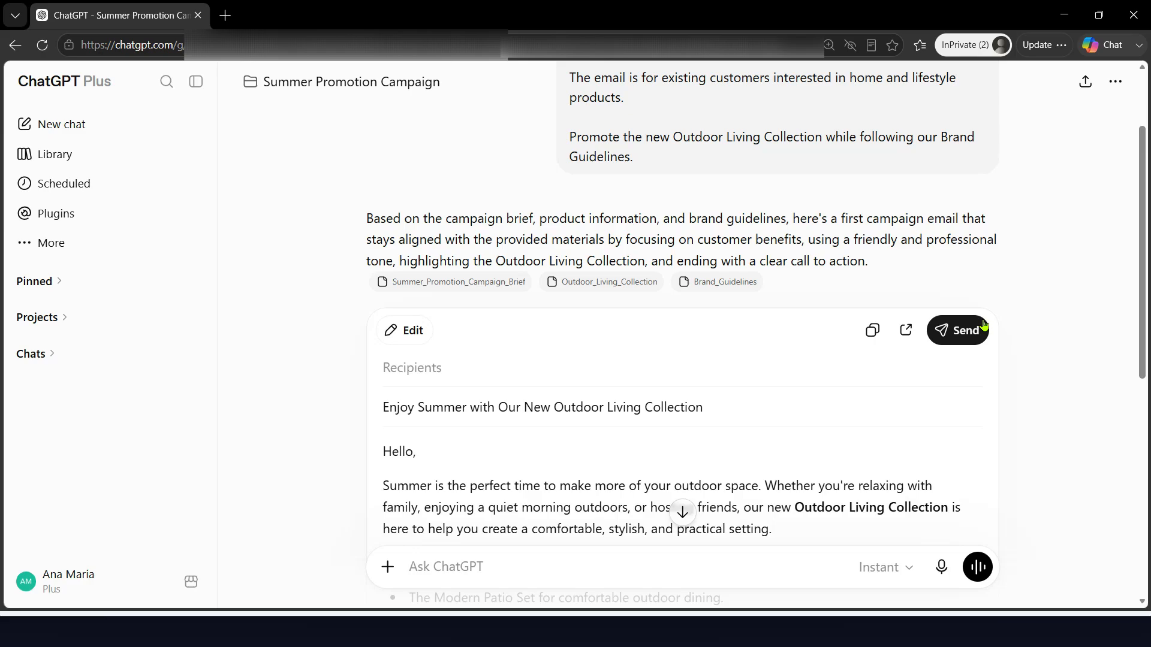
scroll(714, 416, down, 1)
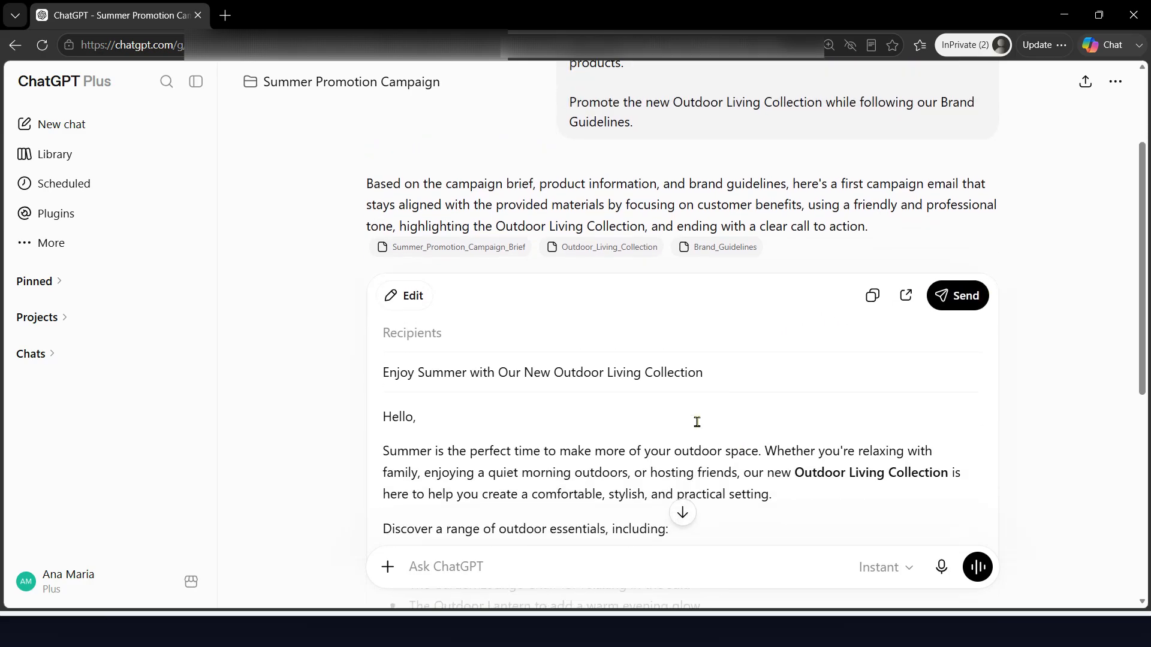
scroll(697, 422, down, 1)
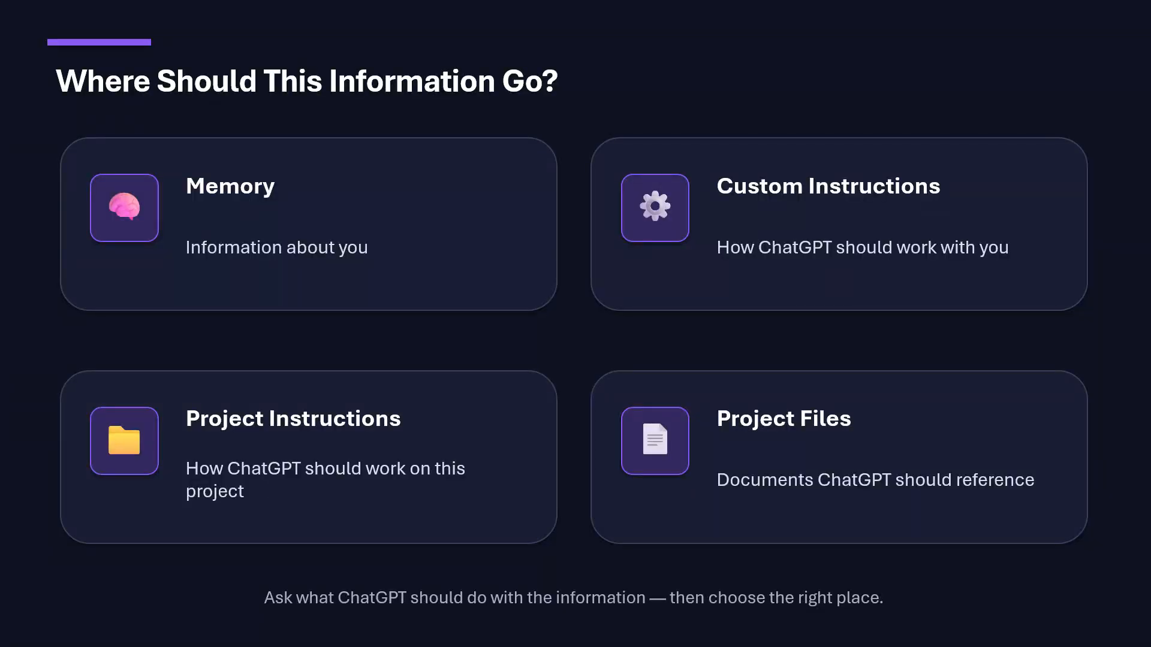